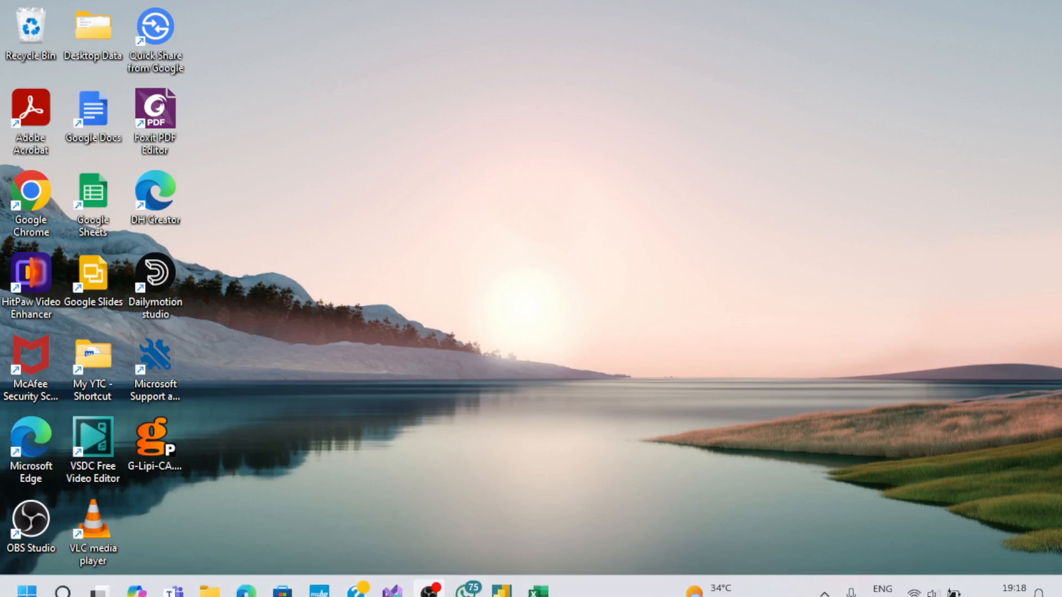
Step: Switch to the Excel workbook maxif and minif.xlsx
{"action": "left_click", "coordinate": [539, 584]}
{"action": "left_click", "coordinate": [620, 363]}
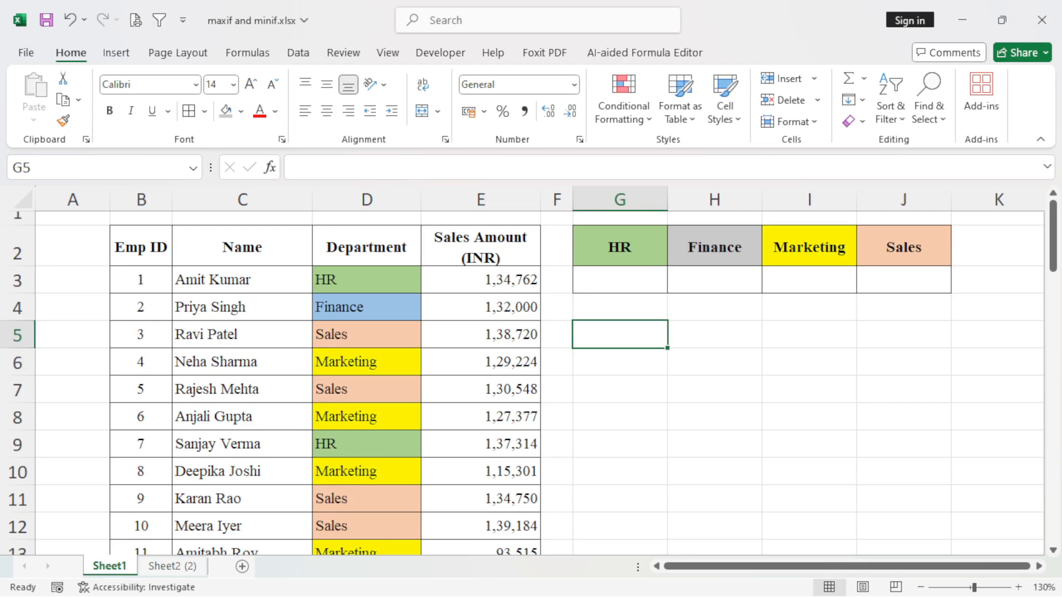
Step: Calculate the highest sales amount in cell G5 with the MAX function over E3:E52
{"action": "type", "text": "=m"}
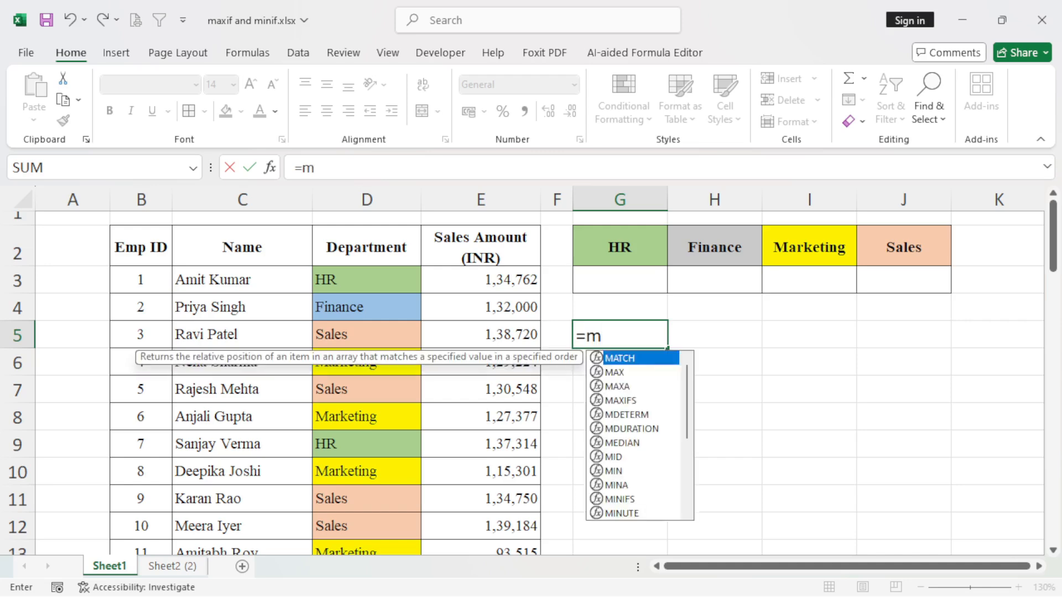
{"action": "type", "text": "ax("}
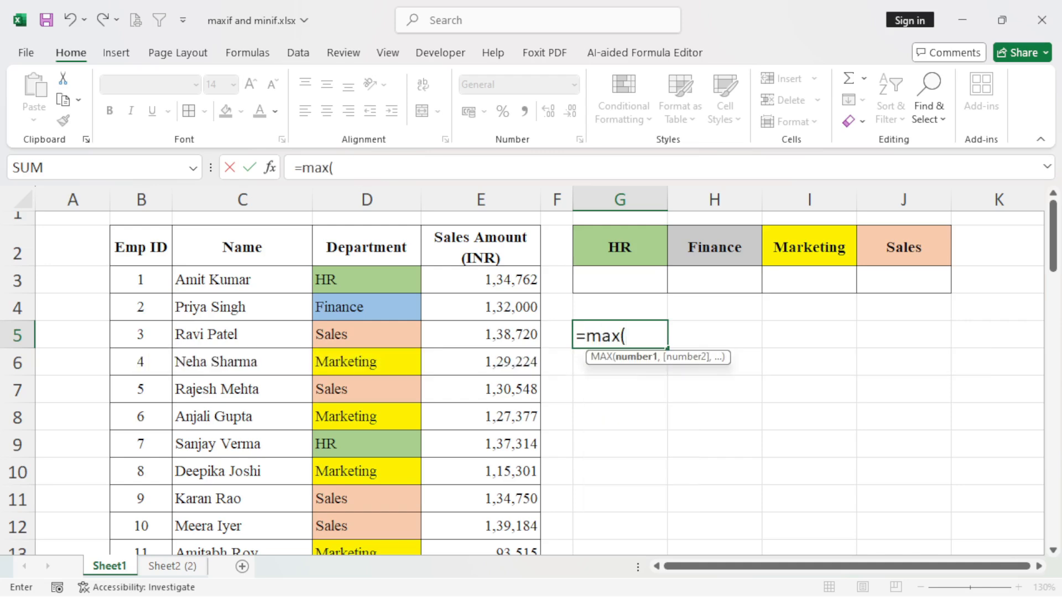
{"action": "left_click_drag", "start_coordinate": [481, 280], "coordinate": [480, 497]}
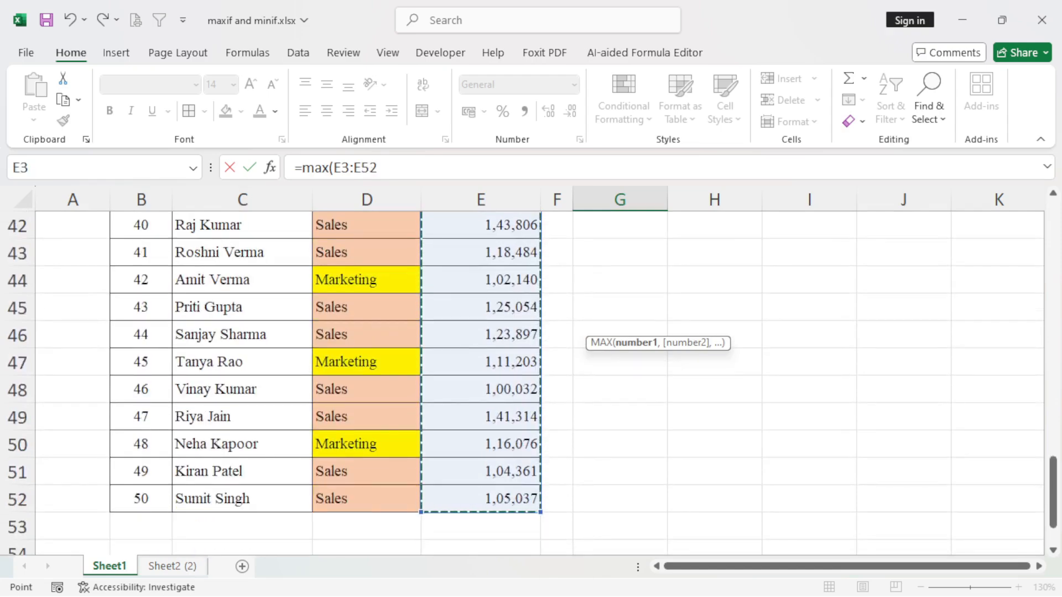
{"action": "scroll", "coordinate": [531, 381], "scroll_direction": "up", "scroll_amount": 14}
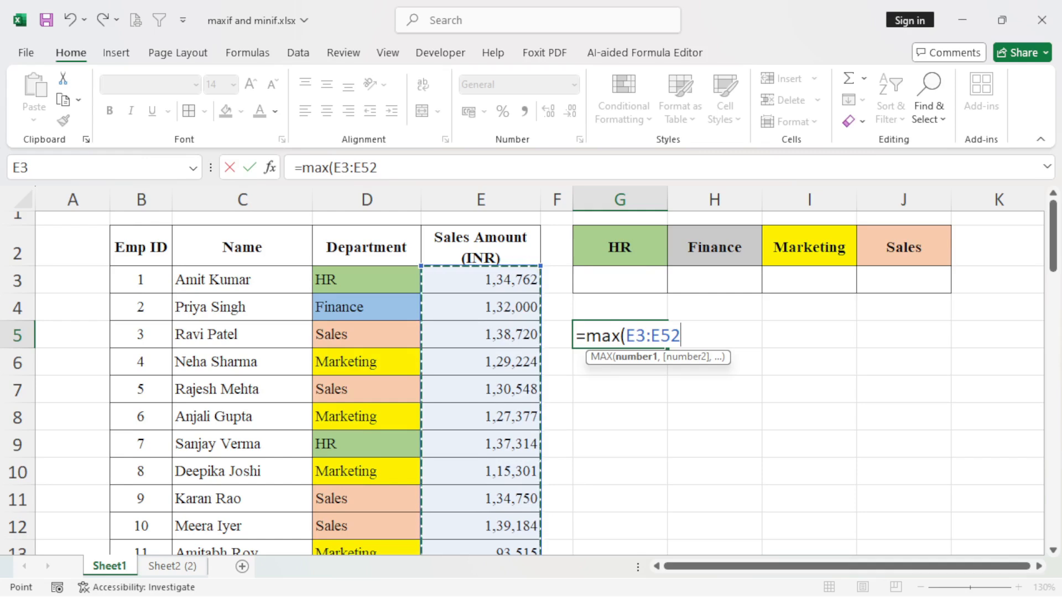
{"action": "type", "text": ")"}
{"action": "key", "text": "Return"}
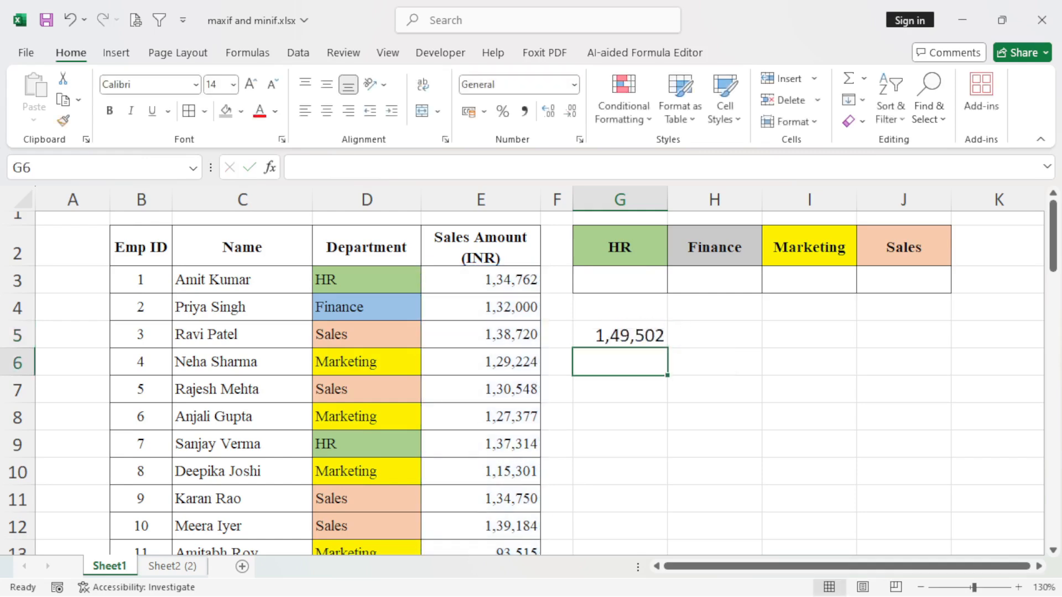
Step: Change the function in the G5 formula to MIN, keeping the range E3:E52
{"action": "left_click", "coordinate": [619, 335]}
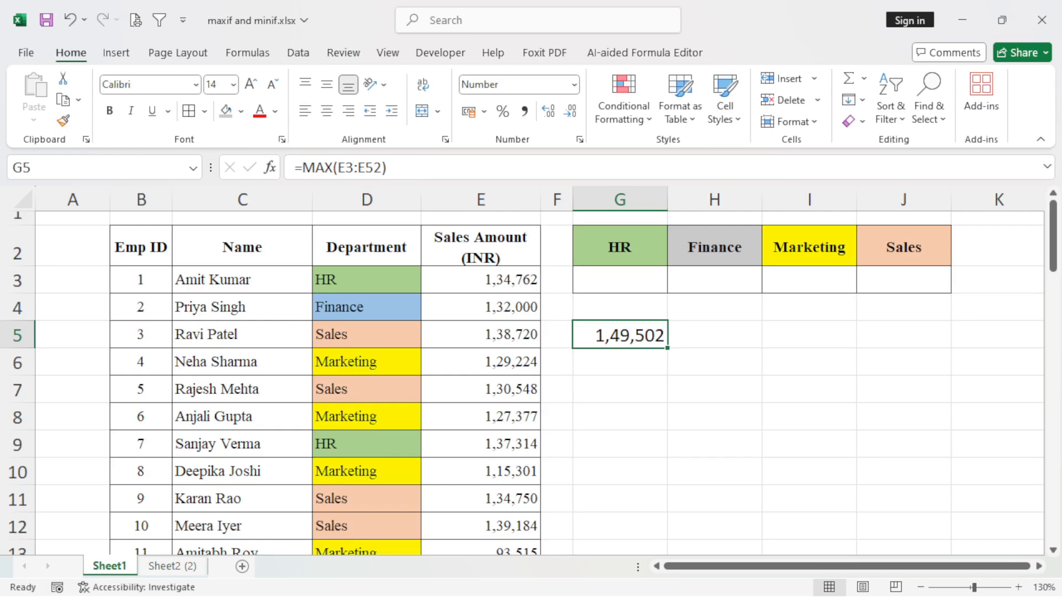
{"action": "double_click", "coordinate": [640, 335]}
{"action": "left_click", "coordinate": [625, 335]}
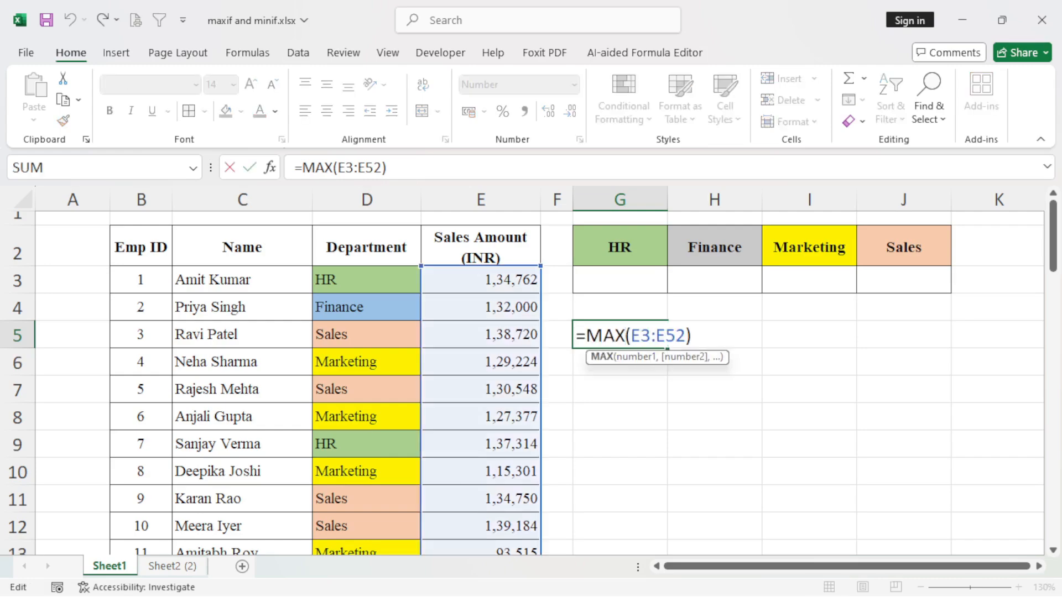
{"action": "key", "text": "BackSpace"}
{"action": "key", "text": "BackSpace"}
{"action": "type", "text": "in"}
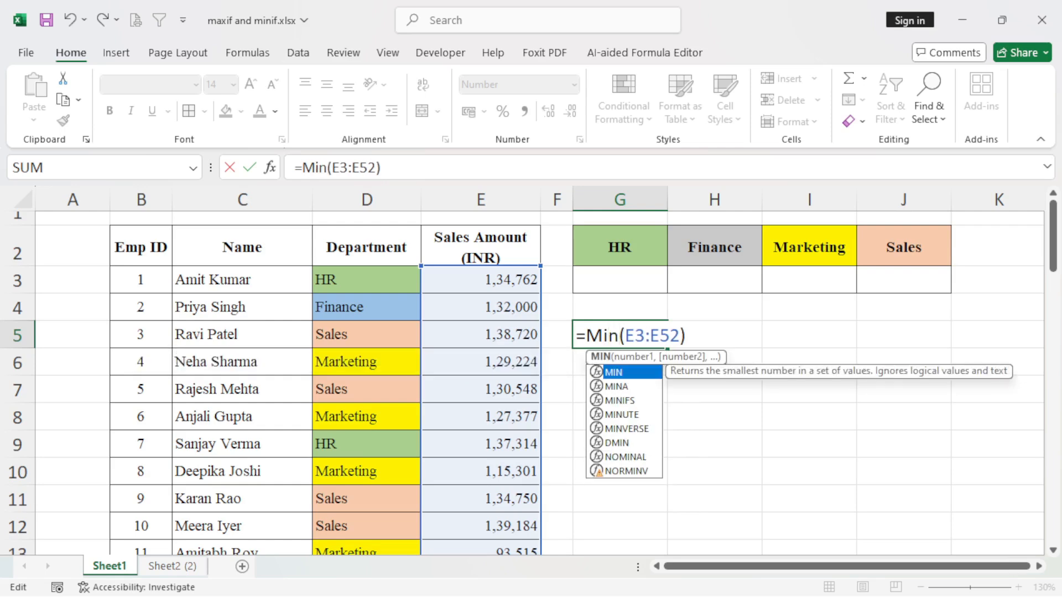
{"action": "key", "text": "Return"}
Step: Clear the formula from cell G5 and go to the empty HR result cell G3
{"action": "left_click", "coordinate": [620, 335]}
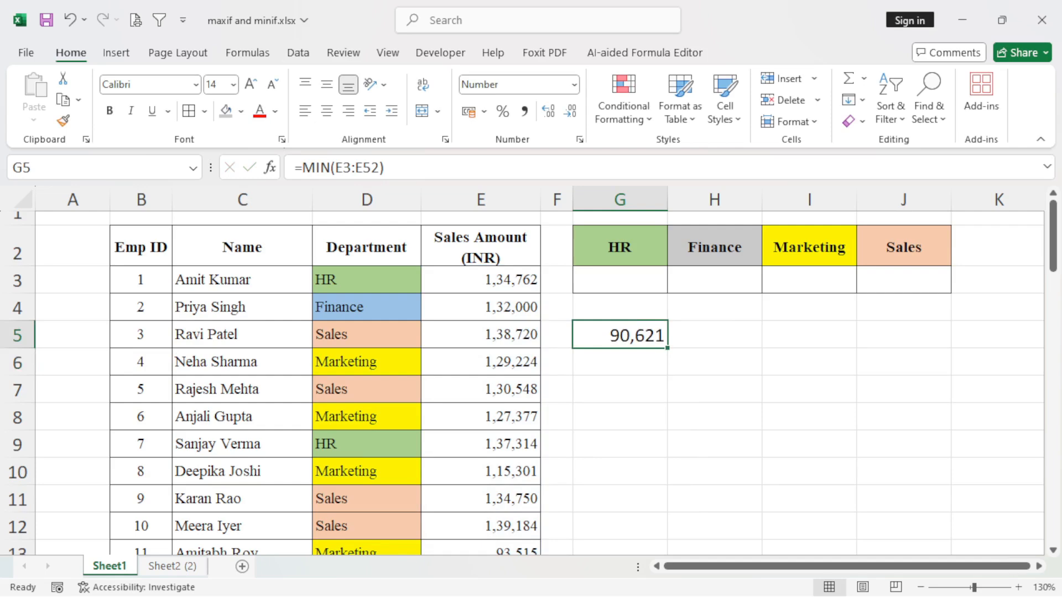
{"action": "key", "text": "Delete"}
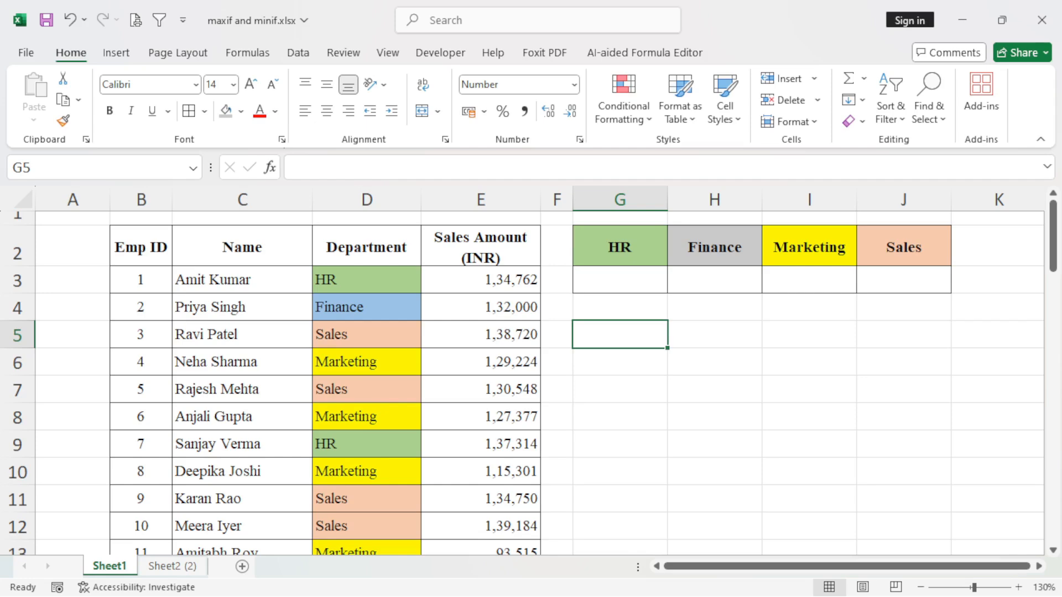
{"action": "key", "text": "Up"}
{"action": "key", "text": "Up"}
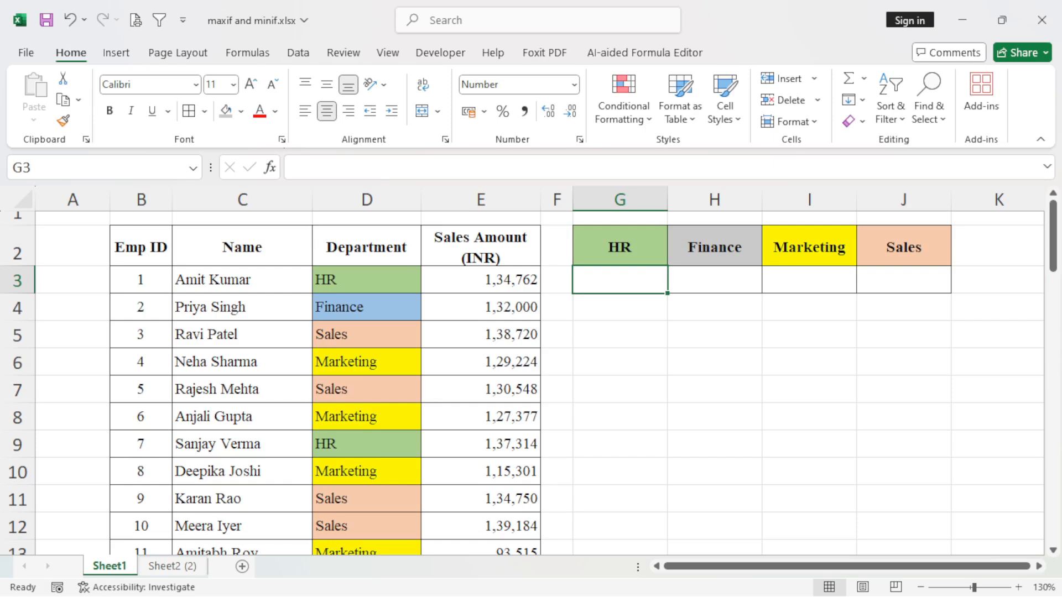
Step: Examine the Department and Sales Amount columns alongside the HR, Finance, Marketing and Sales headers in G2:J2
{"action": "left_click", "coordinate": [715, 363]}
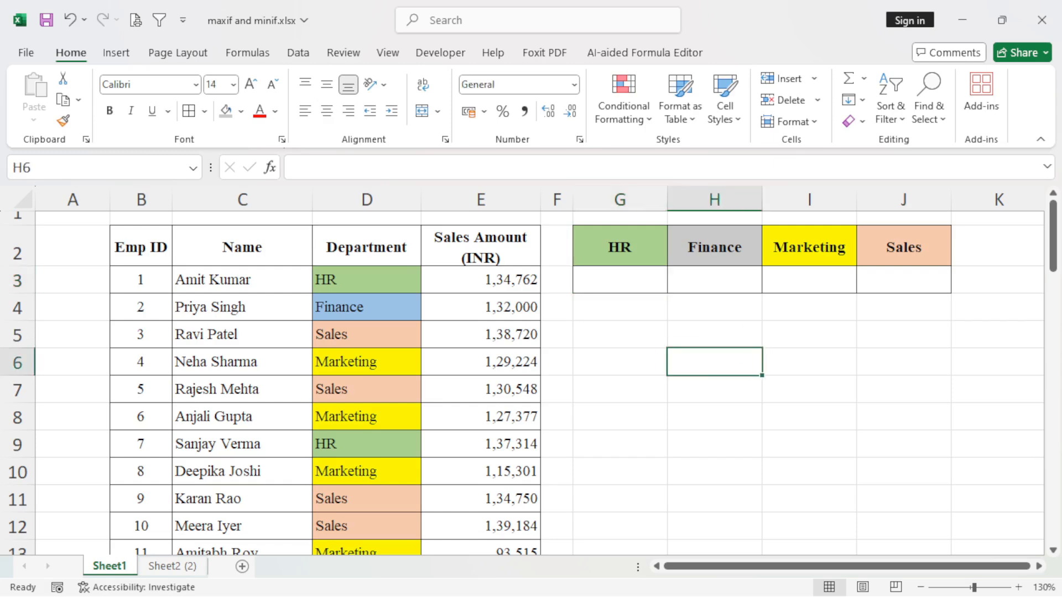
{"action": "left_click", "coordinate": [367, 199]}
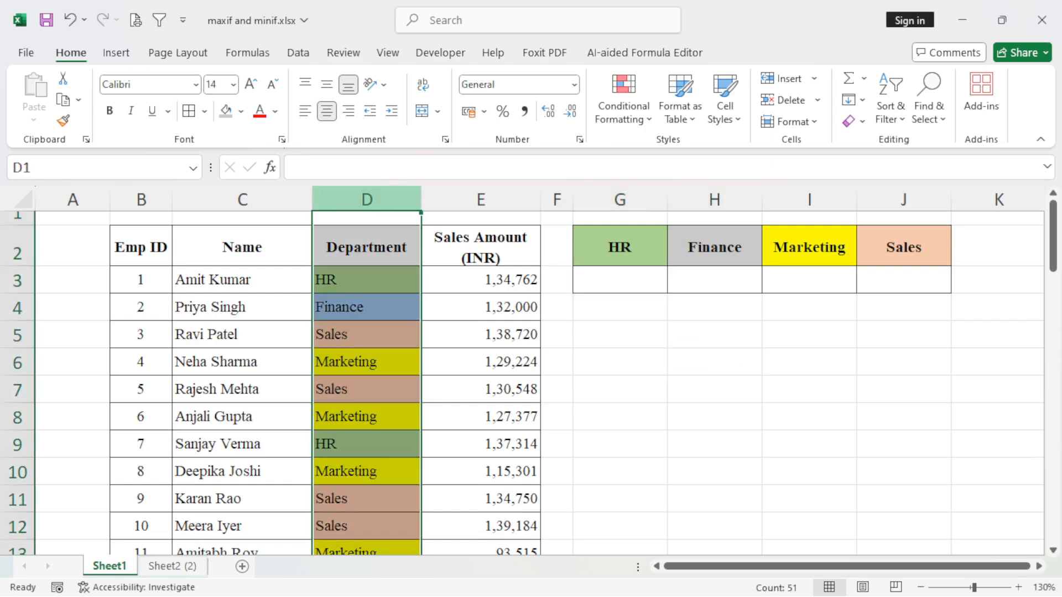
{"action": "left_click", "coordinate": [481, 199]}
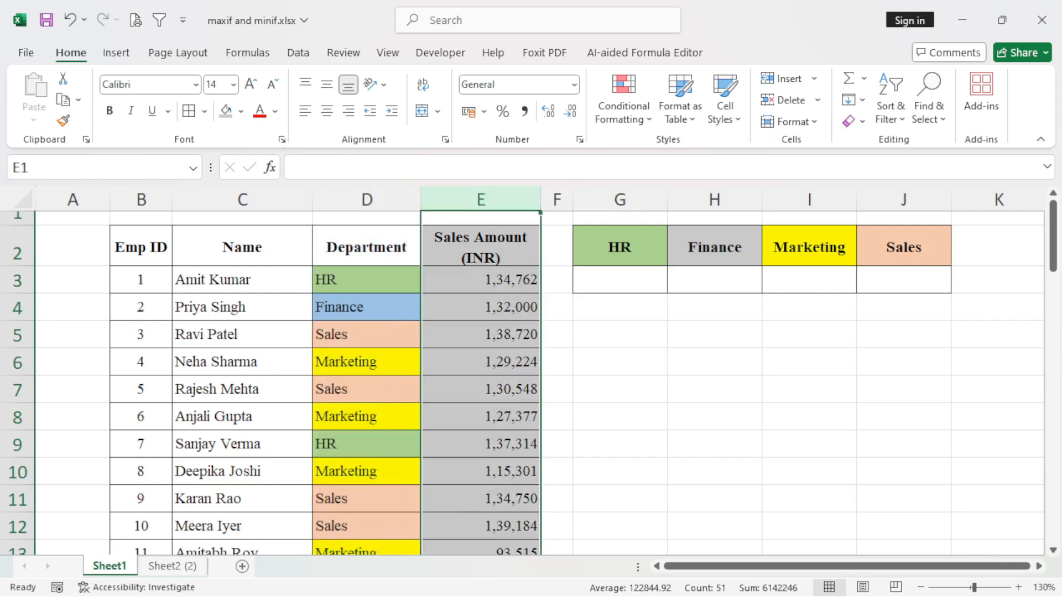
{"action": "left_click", "coordinate": [620, 335]}
{"action": "left_click_drag", "start_coordinate": [620, 247], "coordinate": [908, 250]}
{"action": "left_click", "coordinate": [619, 280]}
{"action": "left_click", "coordinate": [714, 280]}
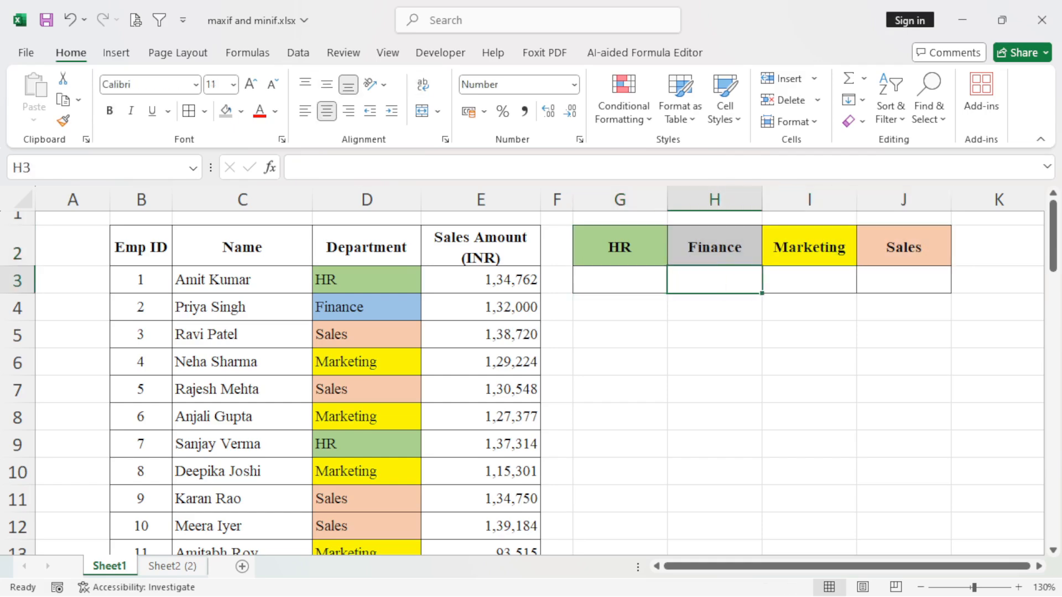
{"action": "left_click_drag", "start_coordinate": [620, 247], "coordinate": [905, 248]}
{"action": "left_click", "coordinate": [715, 307]}
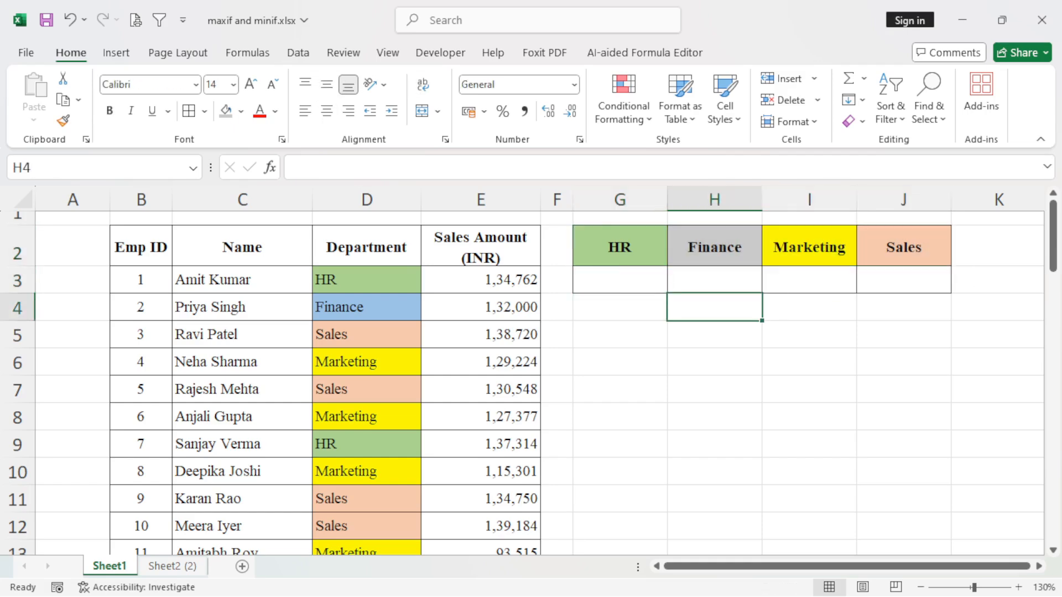
{"action": "left_click", "coordinate": [619, 280]}
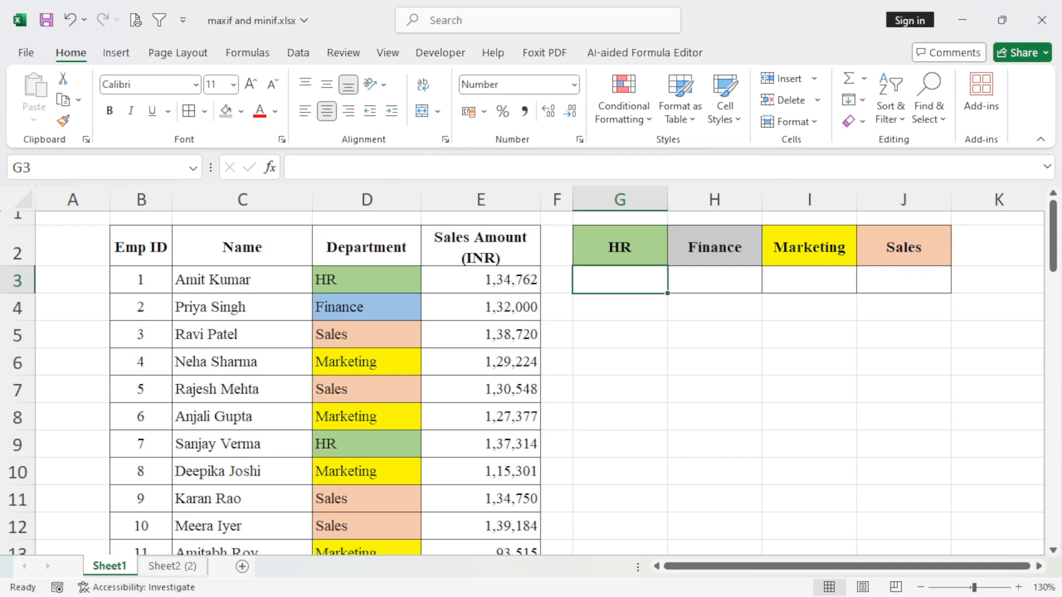
{"action": "left_click", "coordinate": [619, 247]}
{"action": "left_click", "coordinate": [809, 247]}
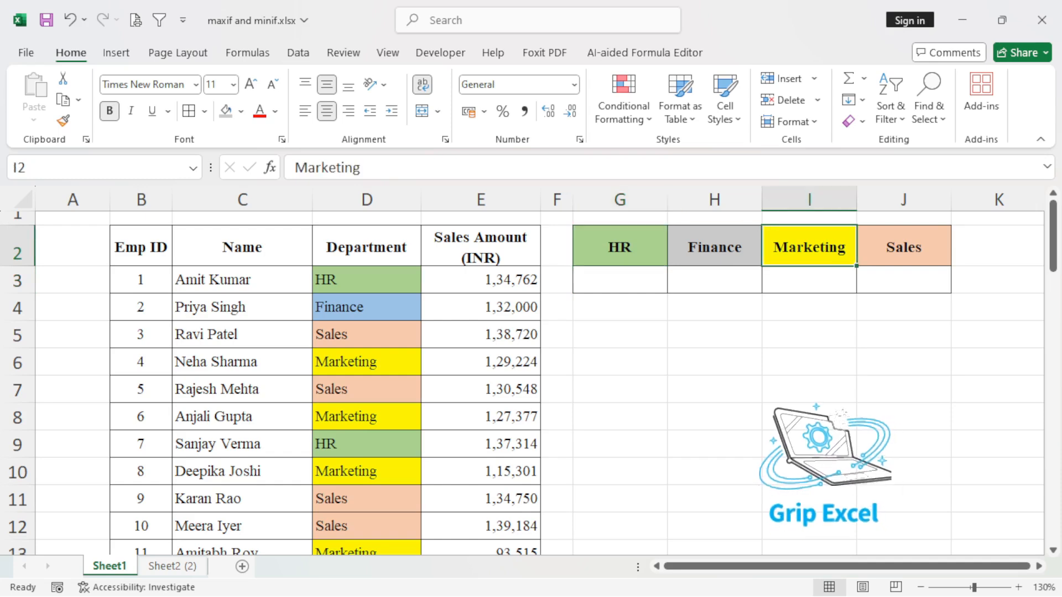
{"action": "left_click", "coordinate": [480, 280]}
{"action": "left_click", "coordinate": [715, 307]}
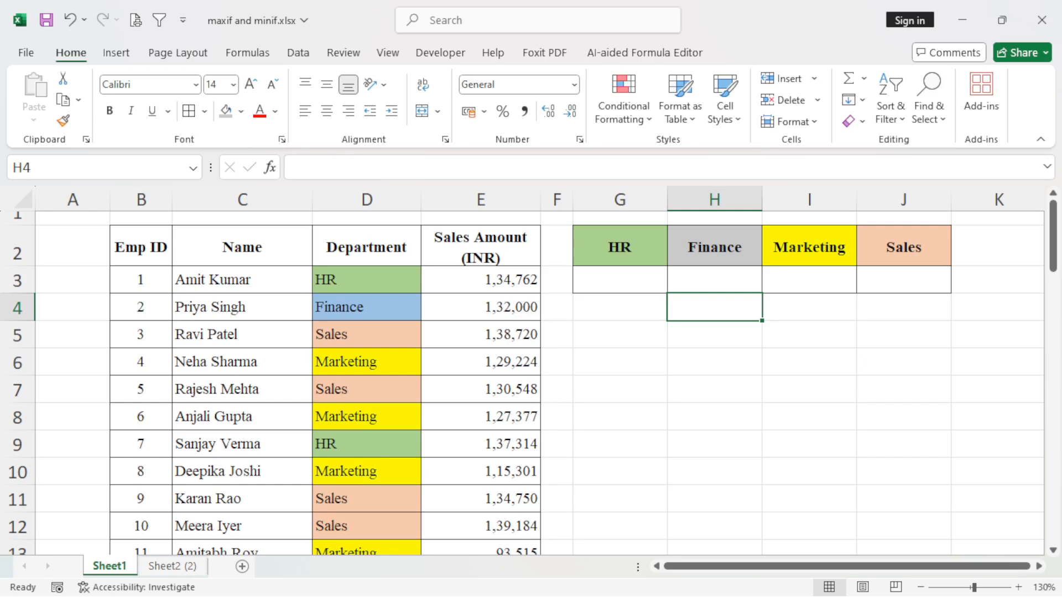
Step: Review each department header in row 2, the Sales Amount column and the empty result cells G3:J3
{"action": "left_click", "coordinate": [620, 334]}
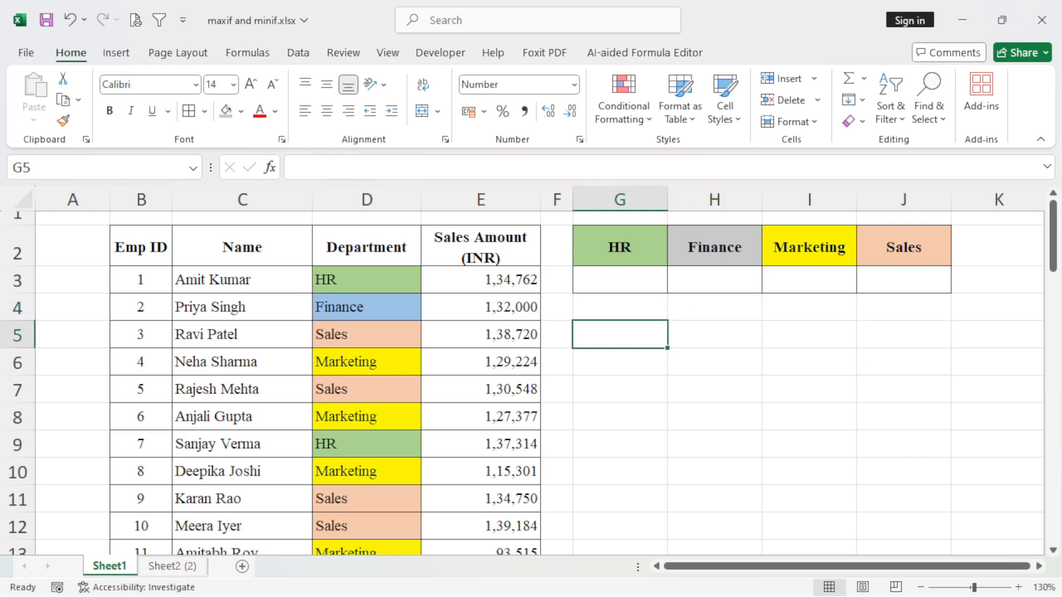
{"action": "left_click", "coordinate": [367, 199]}
{"action": "left_click", "coordinate": [620, 247]}
{"action": "left_click", "coordinate": [715, 246]}
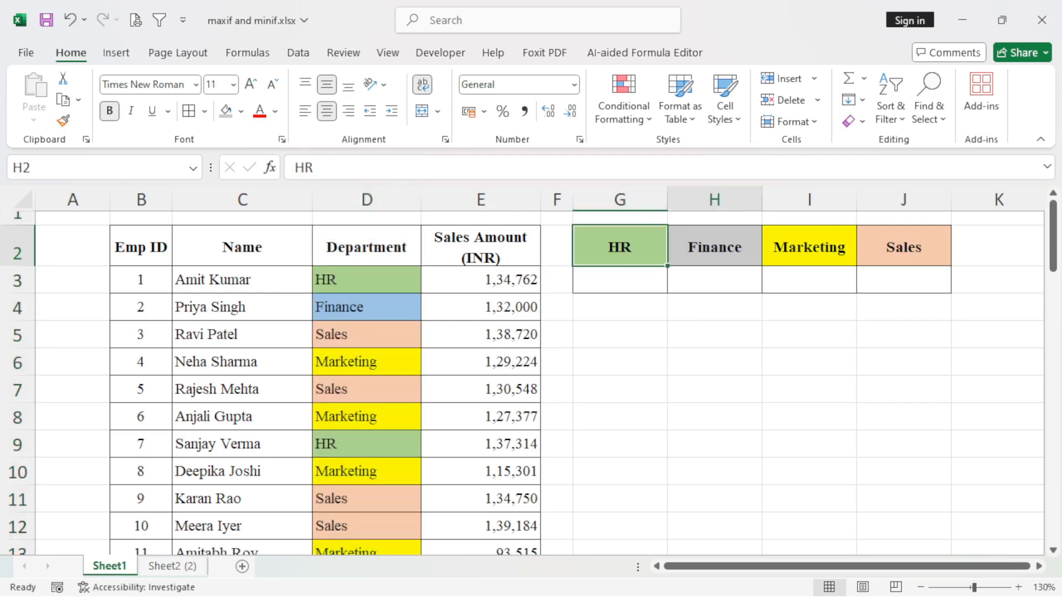
{"action": "left_click", "coordinate": [809, 246]}
{"action": "left_click", "coordinate": [904, 247]}
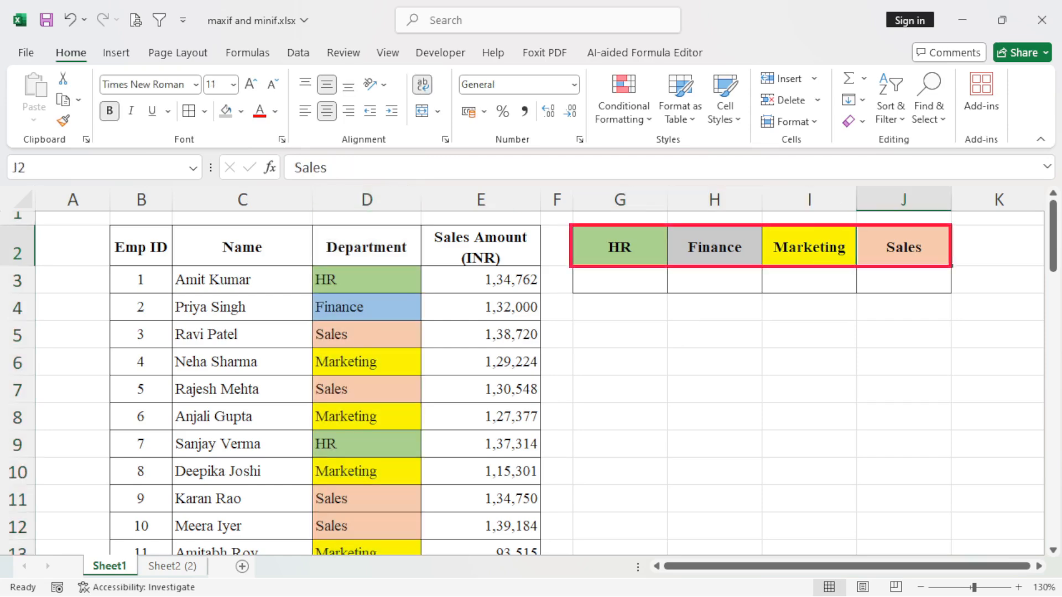
{"action": "left_click", "coordinate": [481, 200]}
{"action": "left_click", "coordinate": [619, 280]}
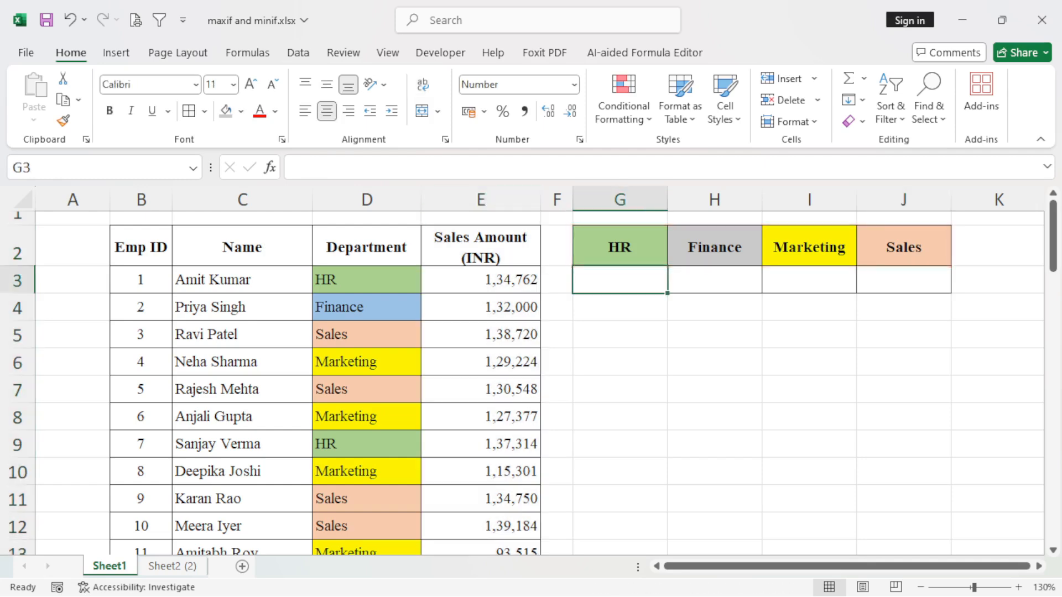
{"action": "left_click", "coordinate": [715, 280]}
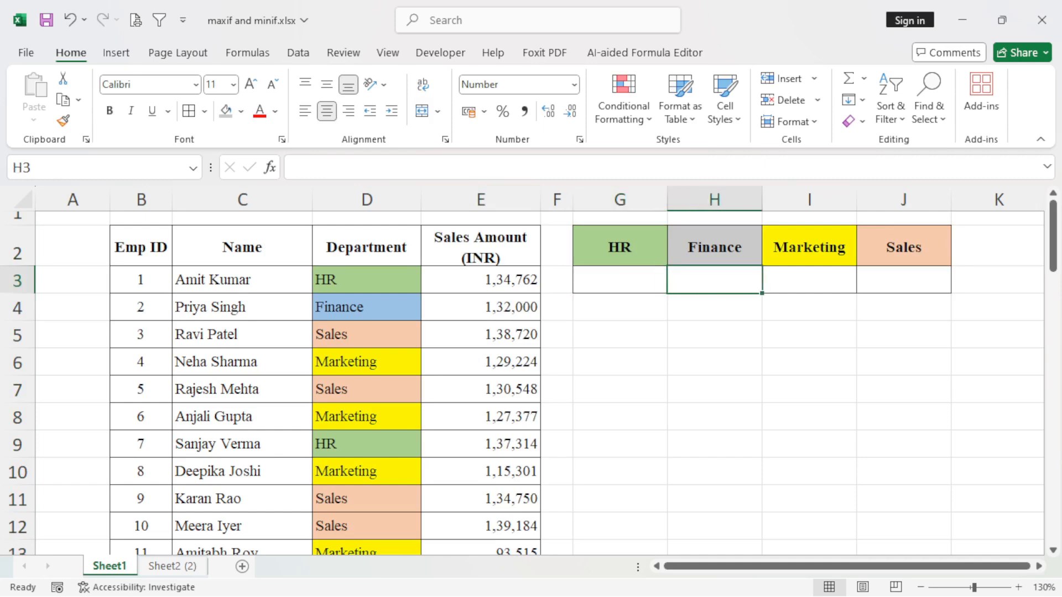
{"action": "left_click", "coordinate": [809, 280]}
{"action": "left_click", "coordinate": [904, 280]}
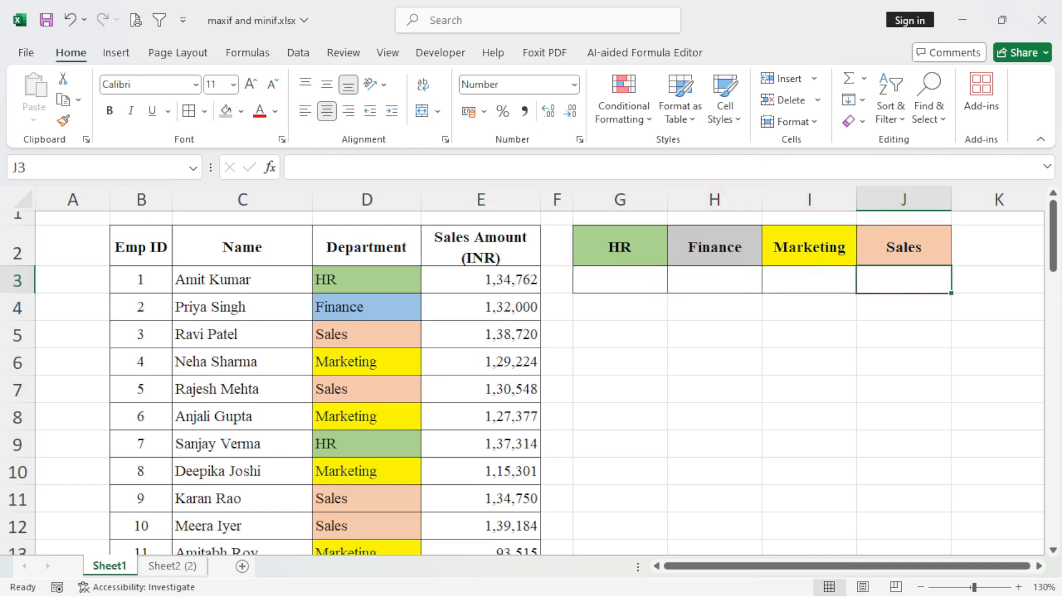
Step: Fill the Finance header cell H2 with the light blue used for Finance in the Department column
{"action": "left_click", "coordinate": [714, 247]}
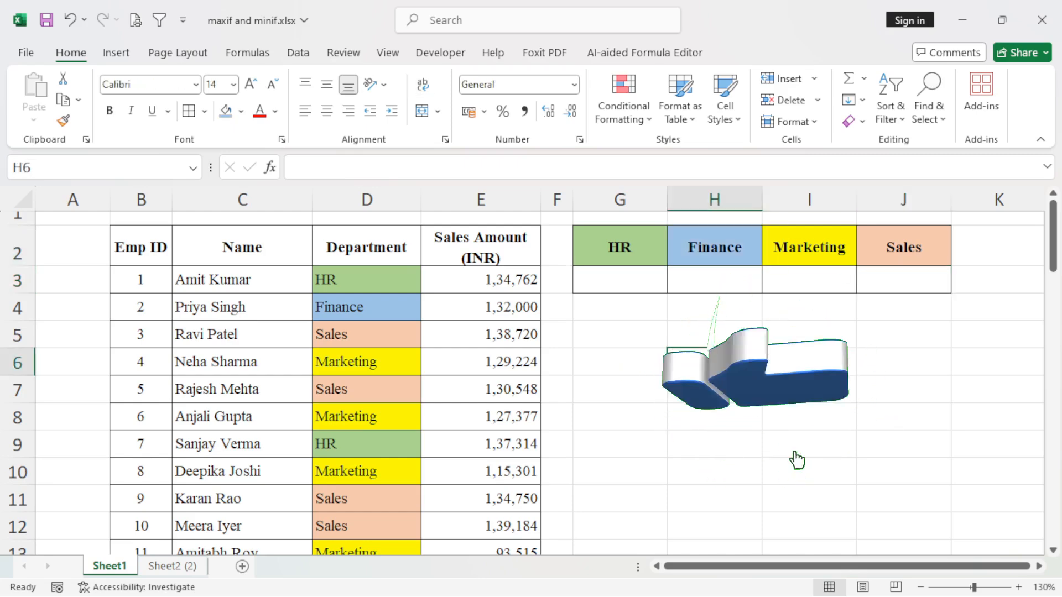
Step: Start a MINIFS formula in cell G3 with the sales amounts E3:E52 as the minimum range
{"action": "left_click", "coordinate": [620, 280]}
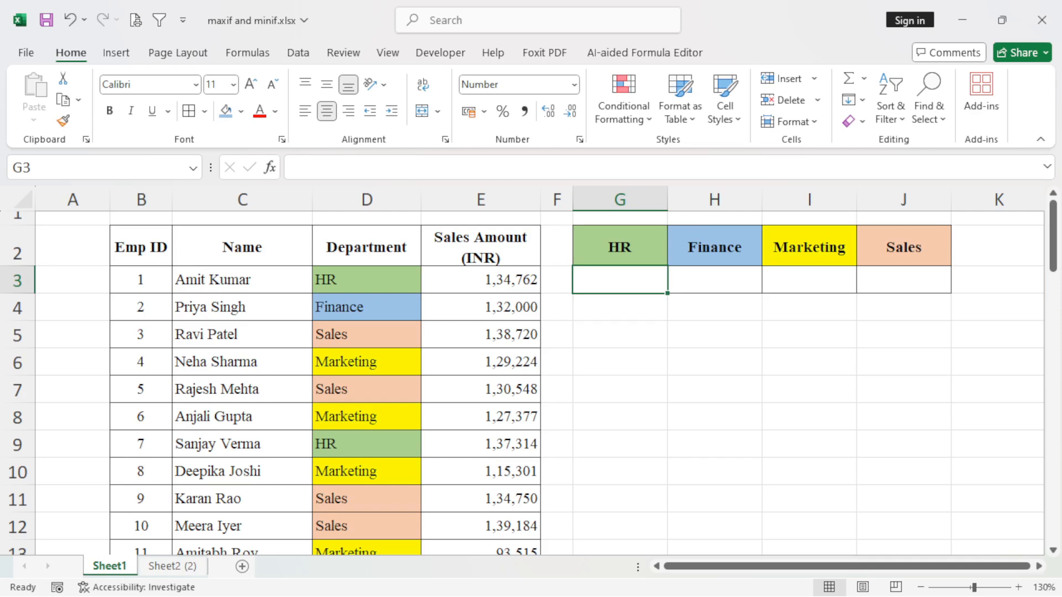
{"action": "type", "text": "="}
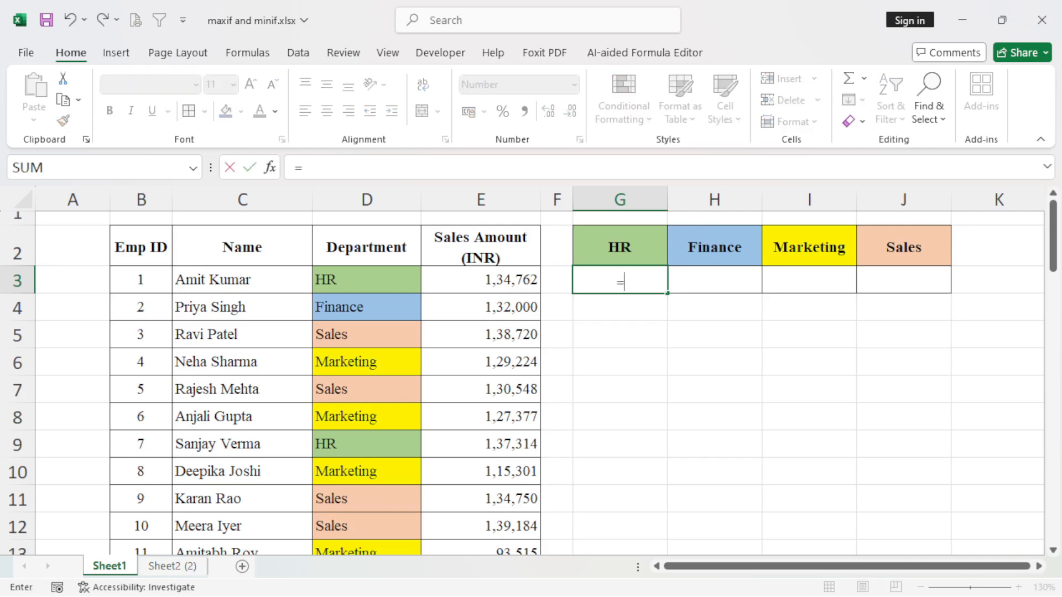
{"action": "type", "text": "MINIFS"}
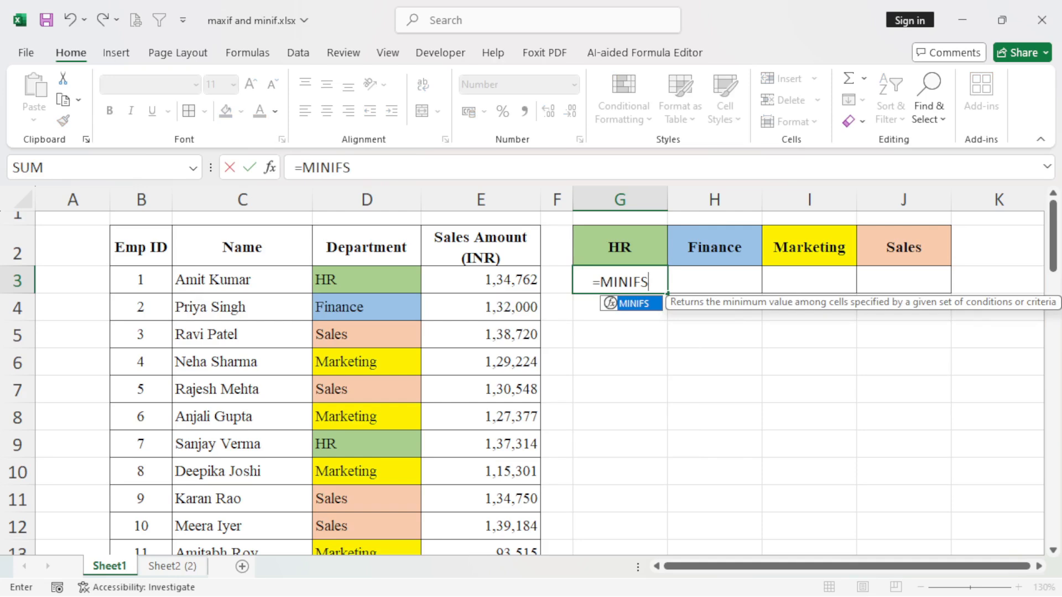
{"action": "type", "text": "("}
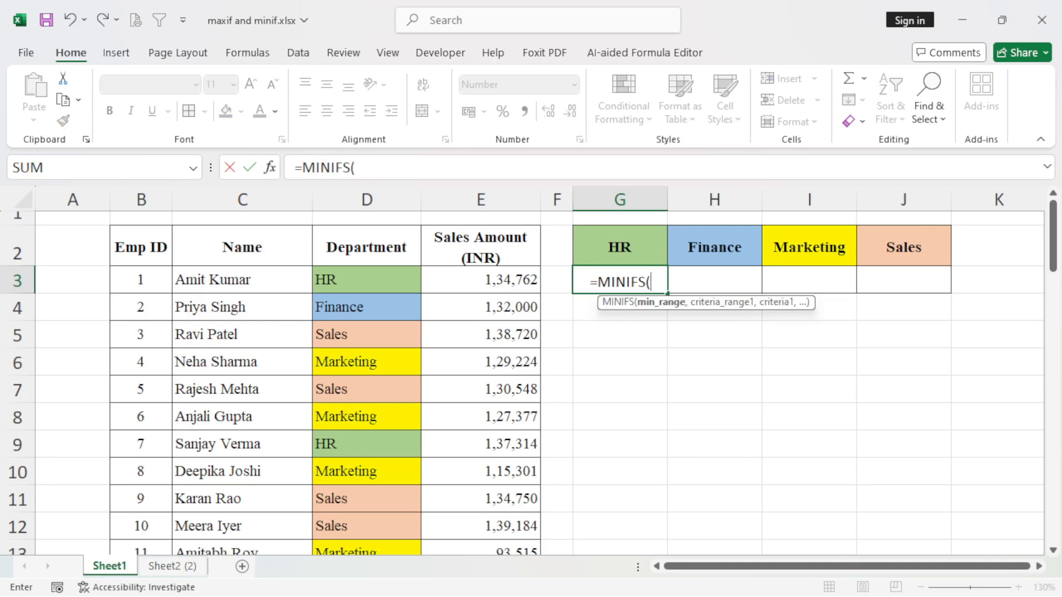
{"action": "left_click_drag", "start_coordinate": [481, 280], "coordinate": [481, 500]}
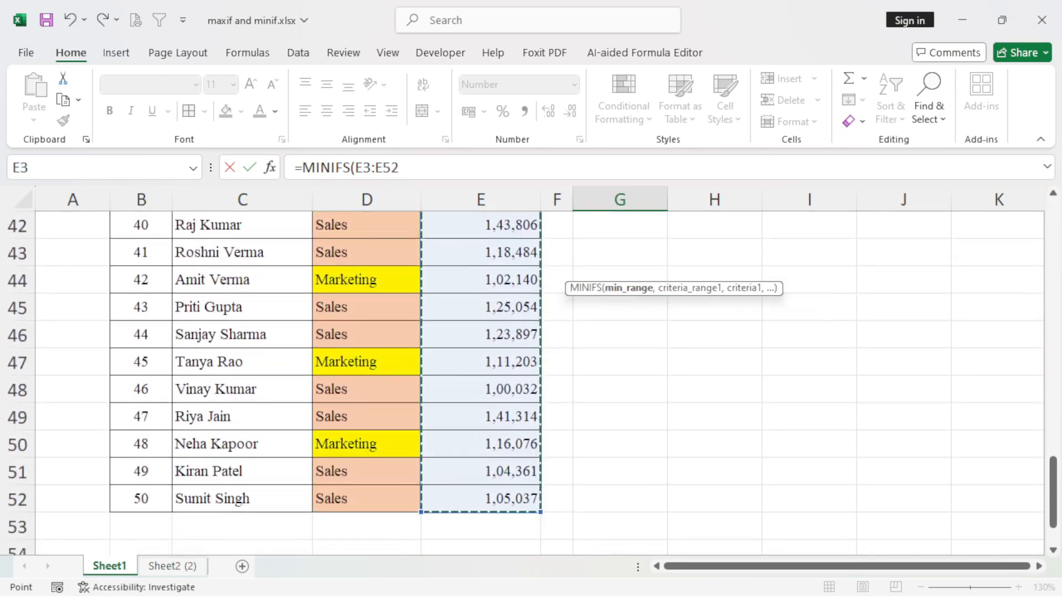
{"action": "left_click_drag", "start_coordinate": [1053, 492], "coordinate": [1053, 236]}
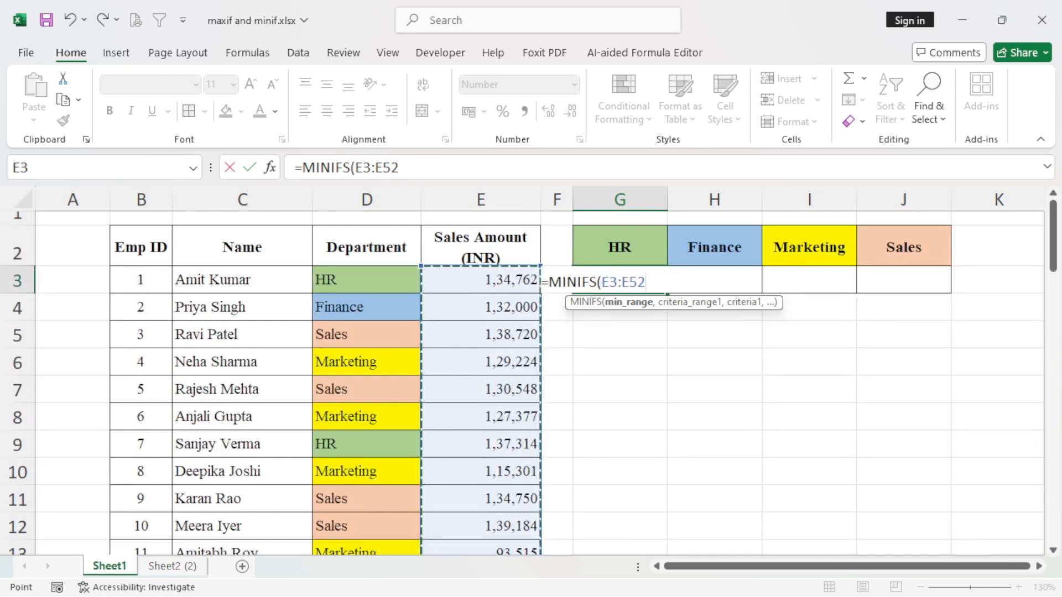
Step: Add the Department cells D3:D52 as the first criteria range of the MINIFS formula in G3
{"action": "type", "text": ","}
{"action": "left_click_drag", "start_coordinate": [367, 279], "coordinate": [367, 497]}
{"action": "left_click_drag", "start_coordinate": [1053, 492], "coordinate": [1053, 233]}
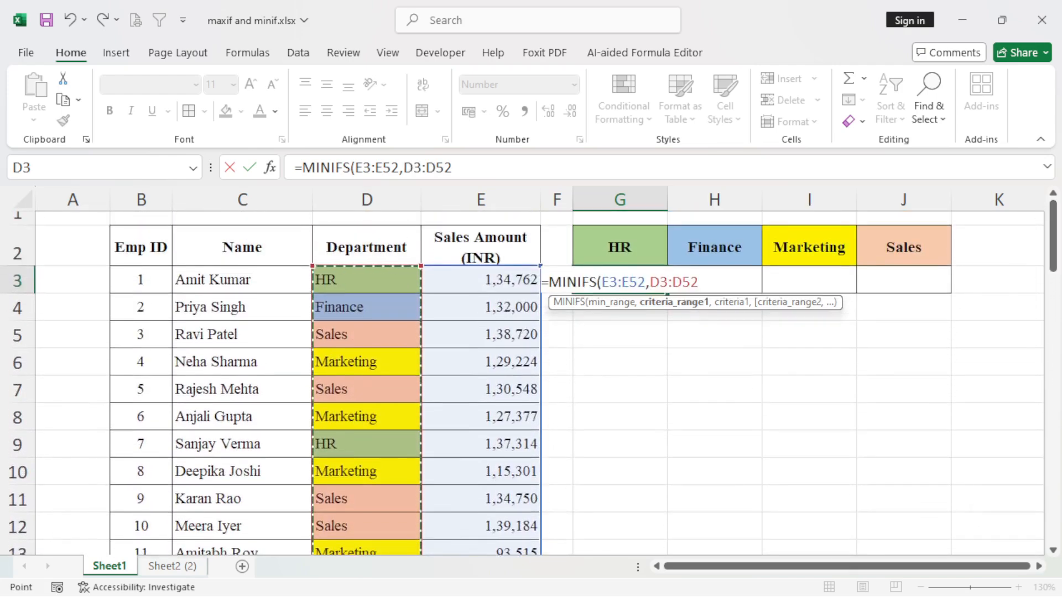
{"action": "type", "text": ","}
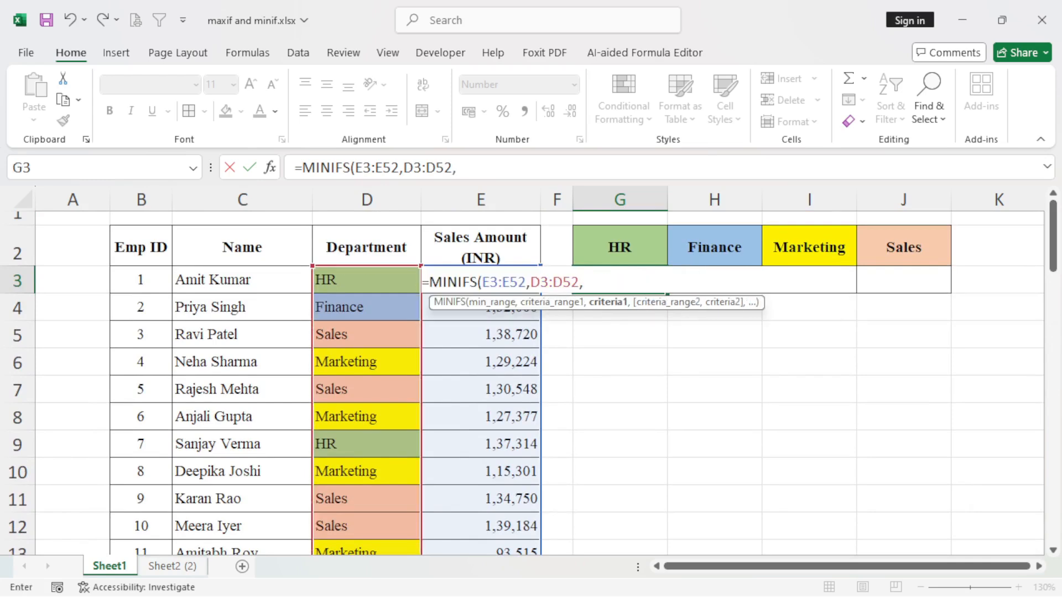
Step: Complete the MINIFS formula in G3 with the HR header cell G2 as the first criterion
{"action": "left_click", "coordinate": [619, 247]}
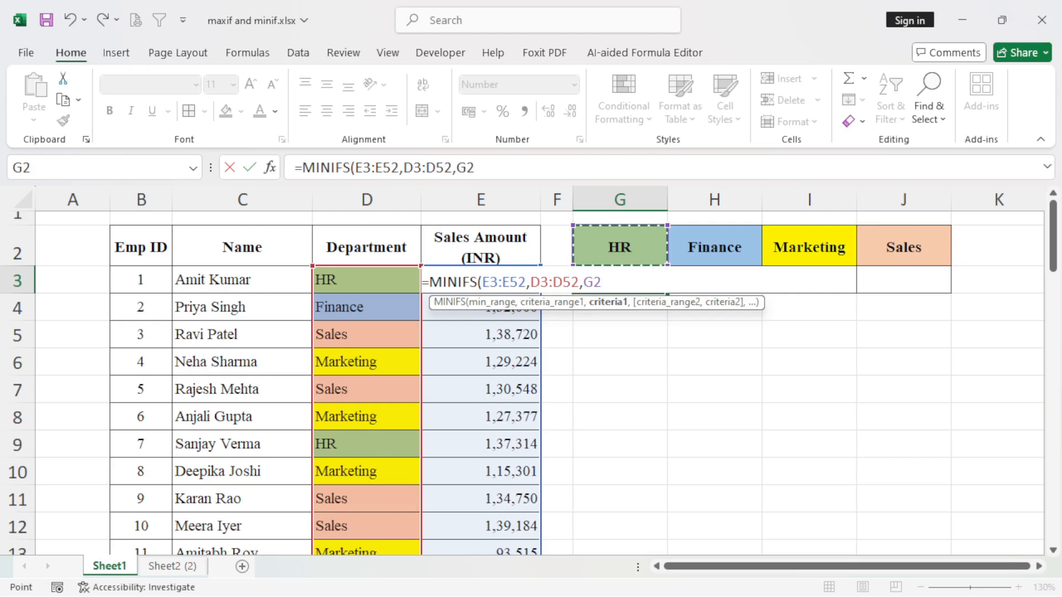
{"action": "type", "text": ")"}
{"action": "key", "text": "Return"}
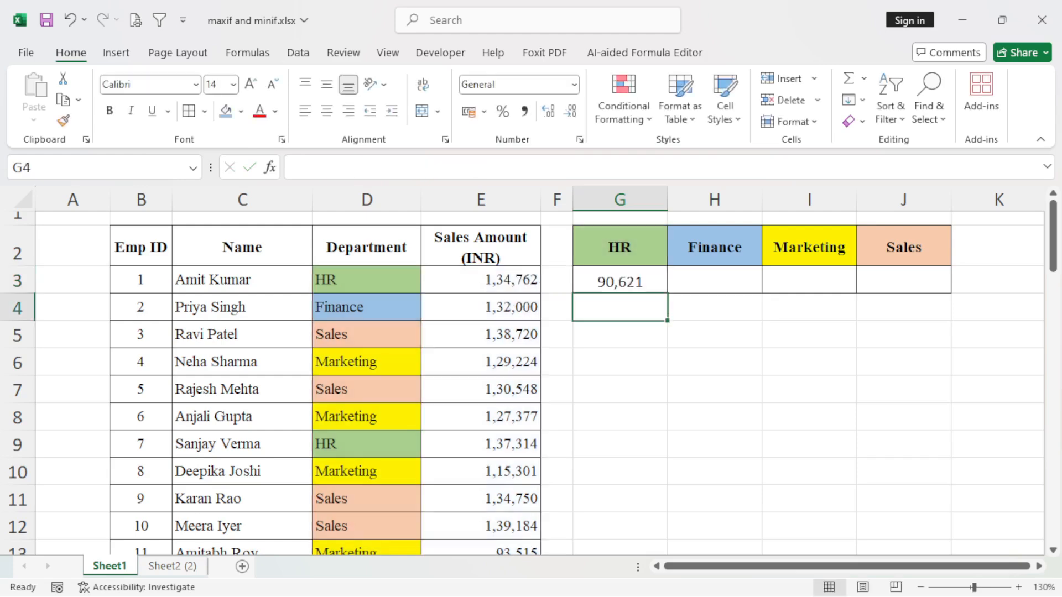
Step: Check the HR minimum in G3 against the Department and Sales Amount entries throughout the table
{"action": "left_click", "coordinate": [619, 281]}
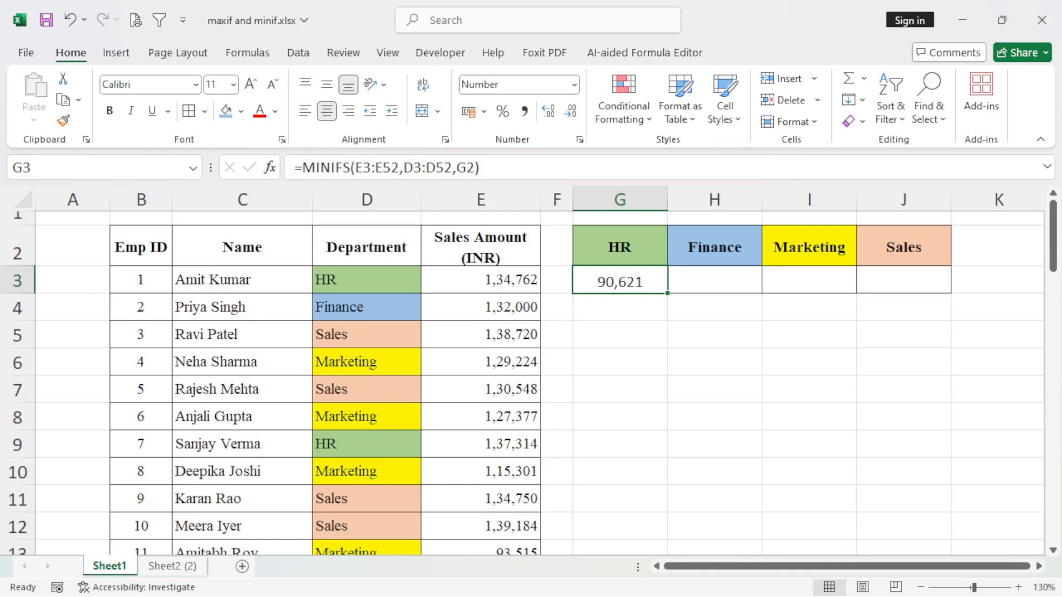
{"action": "scroll", "coordinate": [531, 382], "scroll_direction": "down", "scroll_amount": 10}
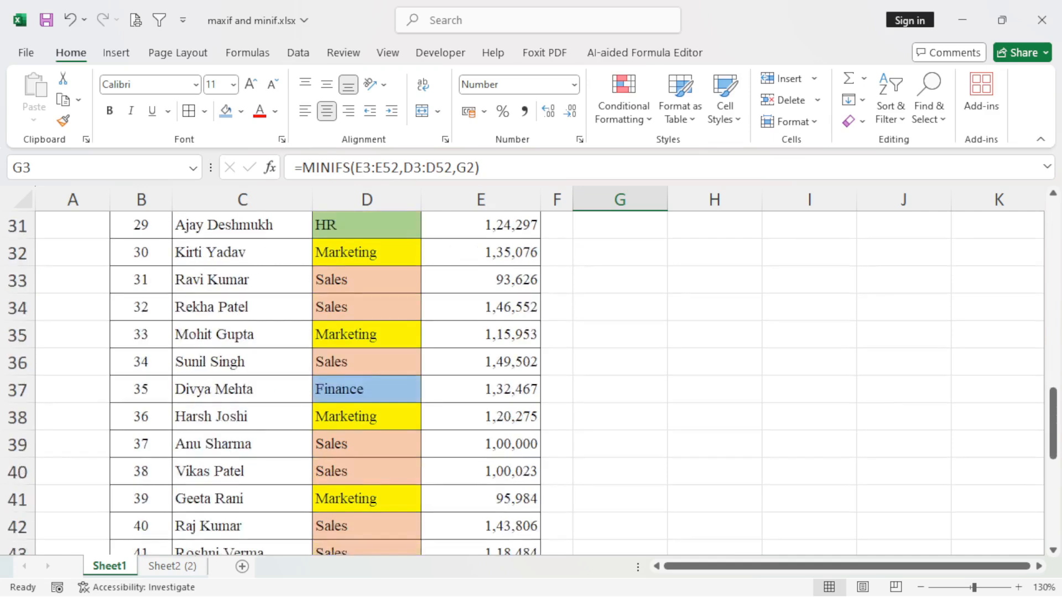
{"action": "scroll", "coordinate": [531, 382], "scroll_direction": "down", "scroll_amount": 4}
{"action": "scroll", "coordinate": [531, 382], "scroll_direction": "up", "scroll_amount": 4}
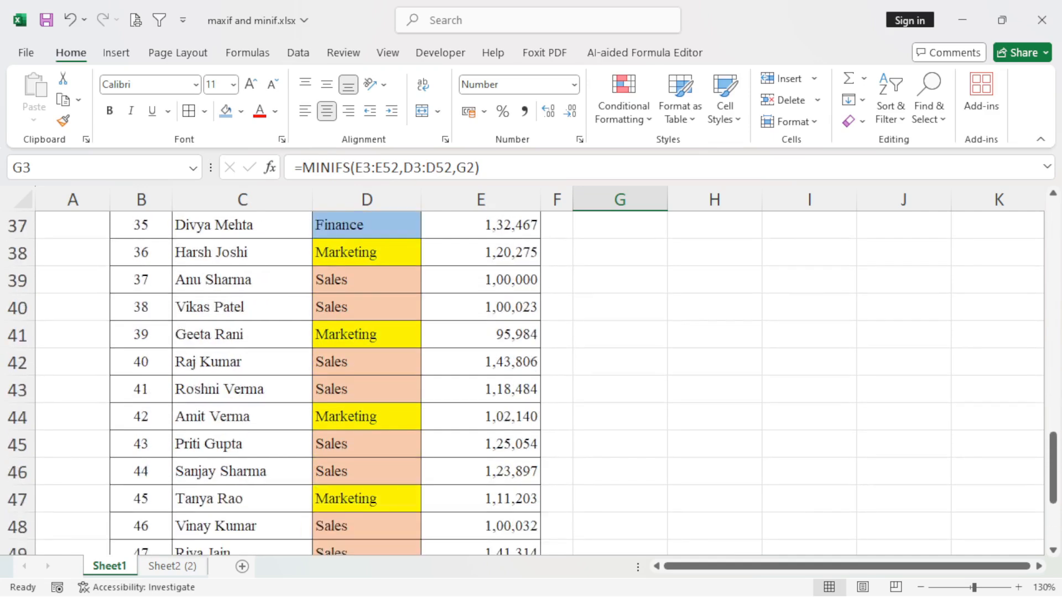
{"action": "scroll", "coordinate": [532, 381], "scroll_direction": "up", "scroll_amount": 6}
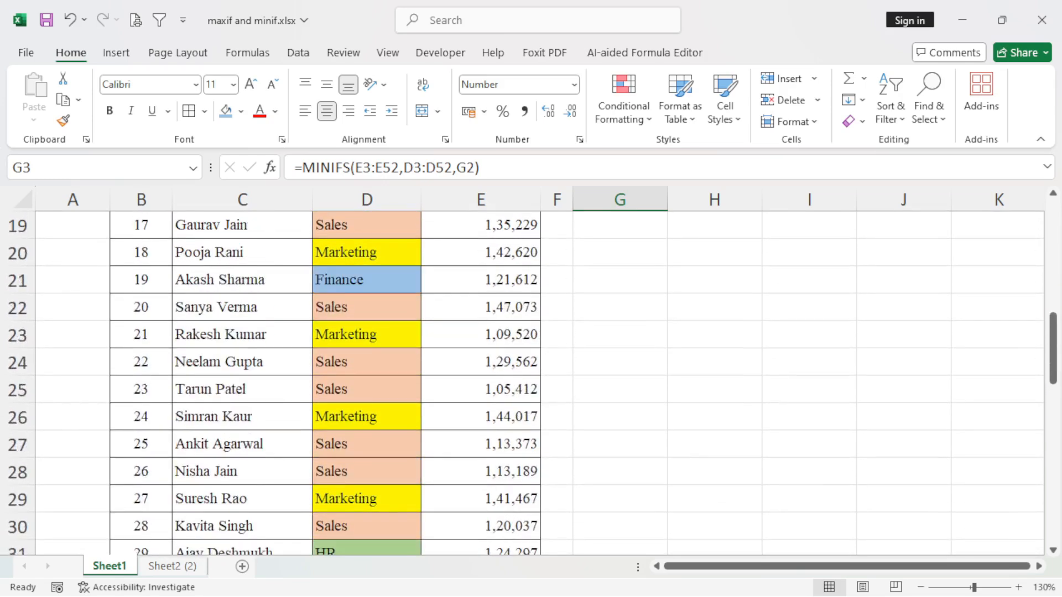
{"action": "left_click", "coordinate": [482, 280]}
{"action": "left_click_drag", "start_coordinate": [367, 280], "coordinate": [482, 280]}
{"action": "scroll", "coordinate": [481, 280], "scroll_direction": "up", "scroll_amount": 4}
{"action": "left_click", "coordinate": [620, 281]}
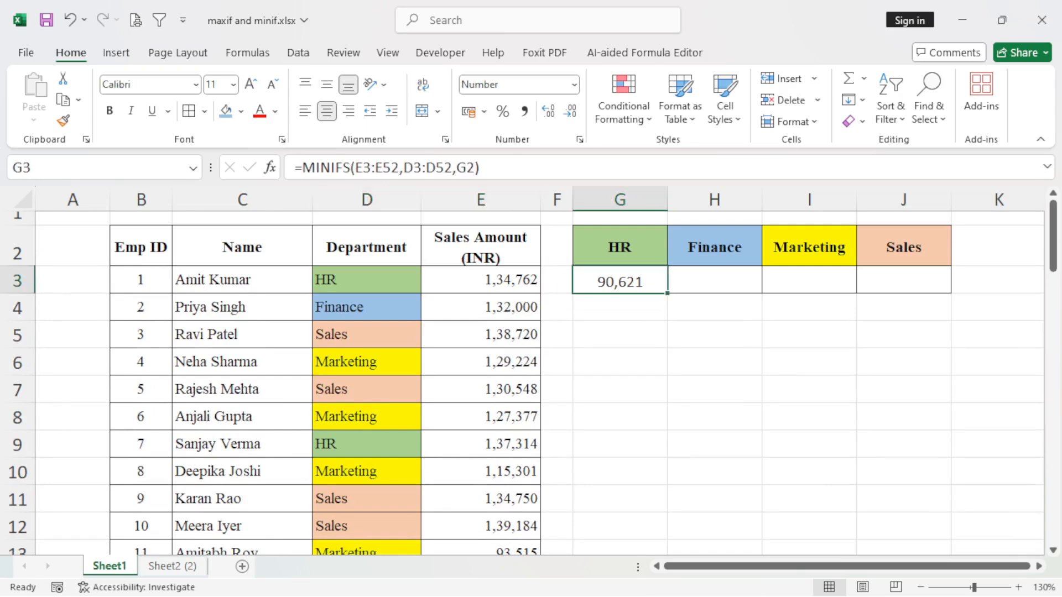
Step: Make both ranges in the G3 MINIFS formula absolute as $E$3:$E$52 and $D$3:$D$52, keeping G2 relative
{"action": "key", "text": "F2"}
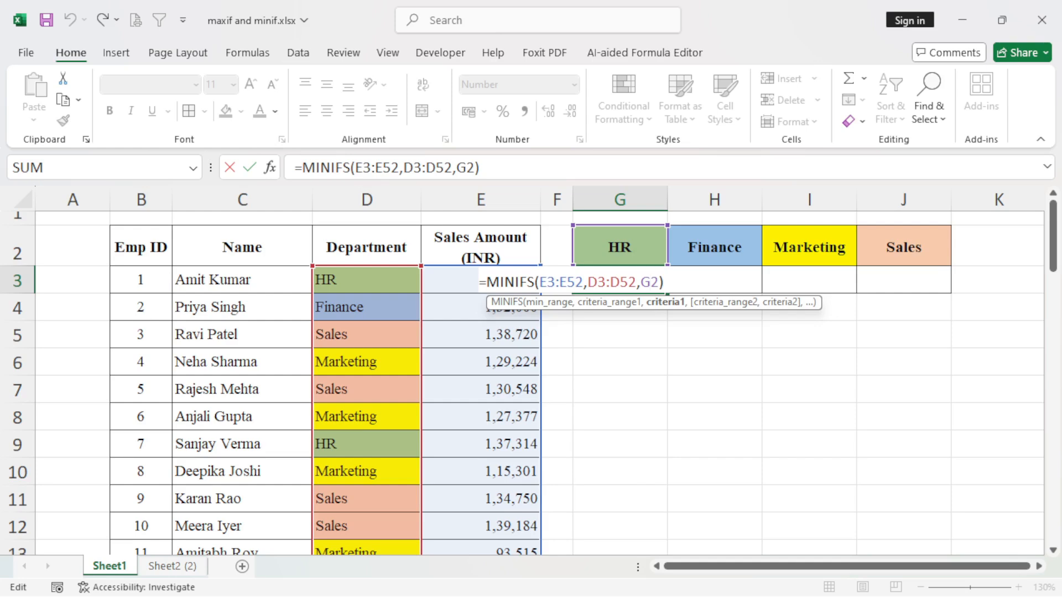
{"action": "left_click_drag", "start_coordinate": [636, 282], "coordinate": [539, 283]}
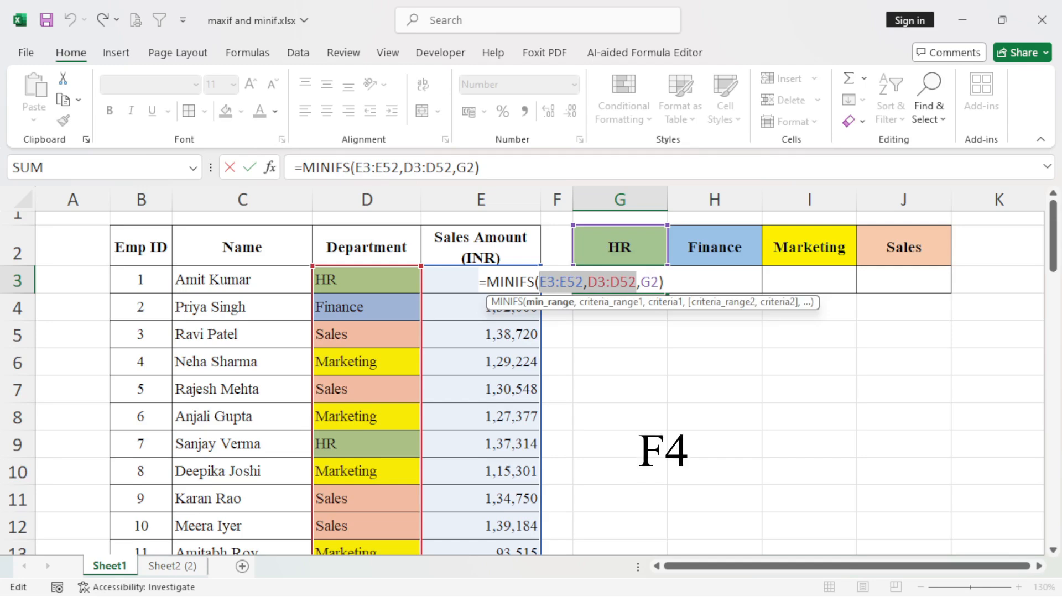
{"action": "key", "text": "F4"}
{"action": "key", "text": "Return"}
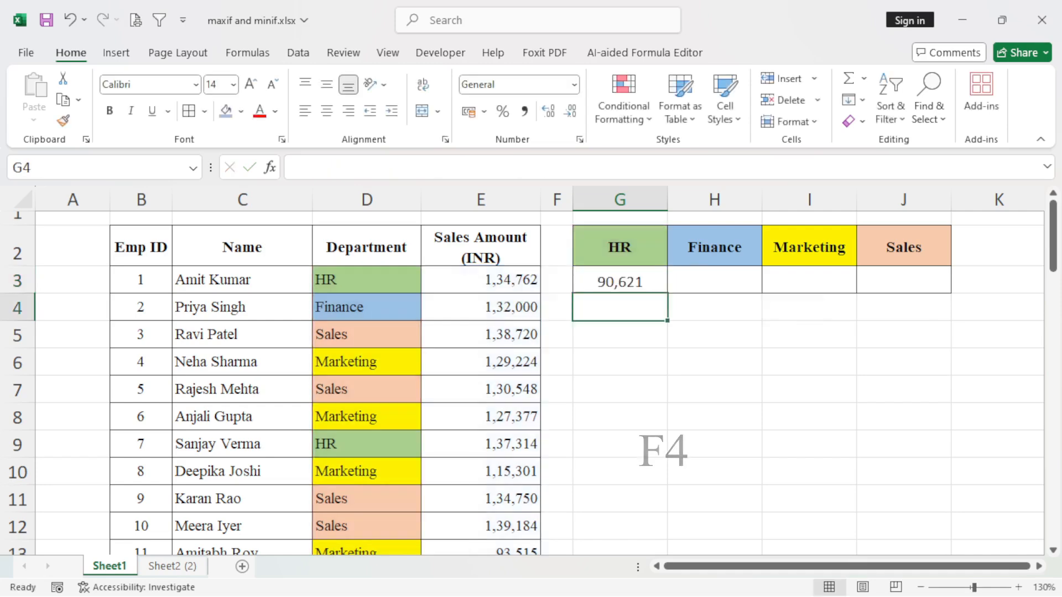
Step: Fill the MINIFS formula from G3 across to J3 for the Finance, Marketing and Sales departments
{"action": "key", "text": "Up"}
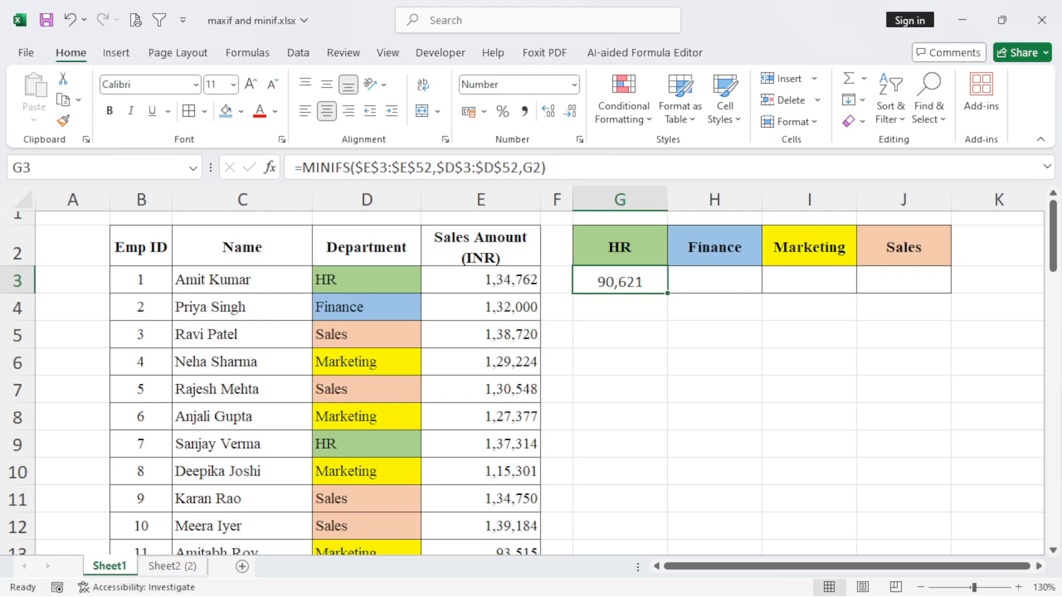
{"action": "left_click_drag", "start_coordinate": [668, 294], "coordinate": [916, 286]}
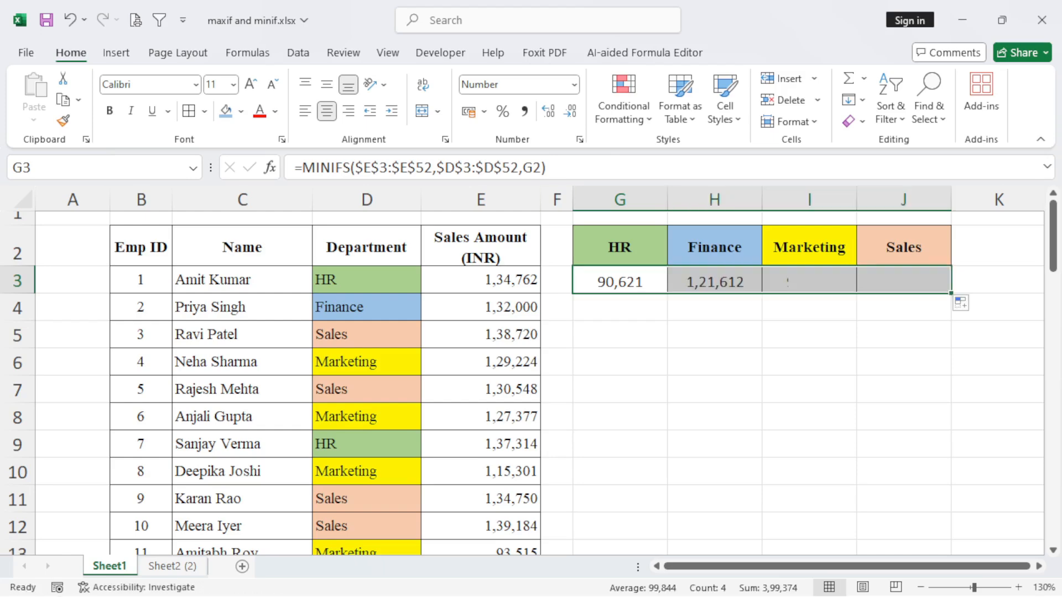
{"action": "left_click", "coordinate": [809, 361]}
Step: Review the minimum sales amount under each department header in G3:J3
{"action": "left_click", "coordinate": [715, 247]}
{"action": "left_click", "coordinate": [715, 281]}
{"action": "left_click", "coordinate": [809, 247]}
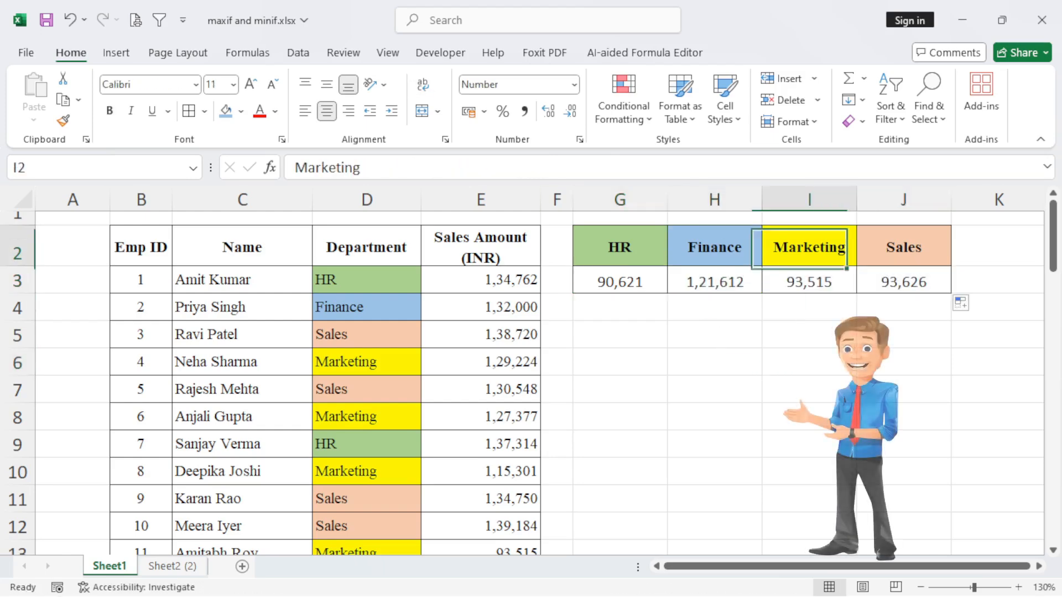
{"action": "left_click", "coordinate": [809, 281]}
{"action": "left_click", "coordinate": [904, 247]}
{"action": "left_click", "coordinate": [904, 282]}
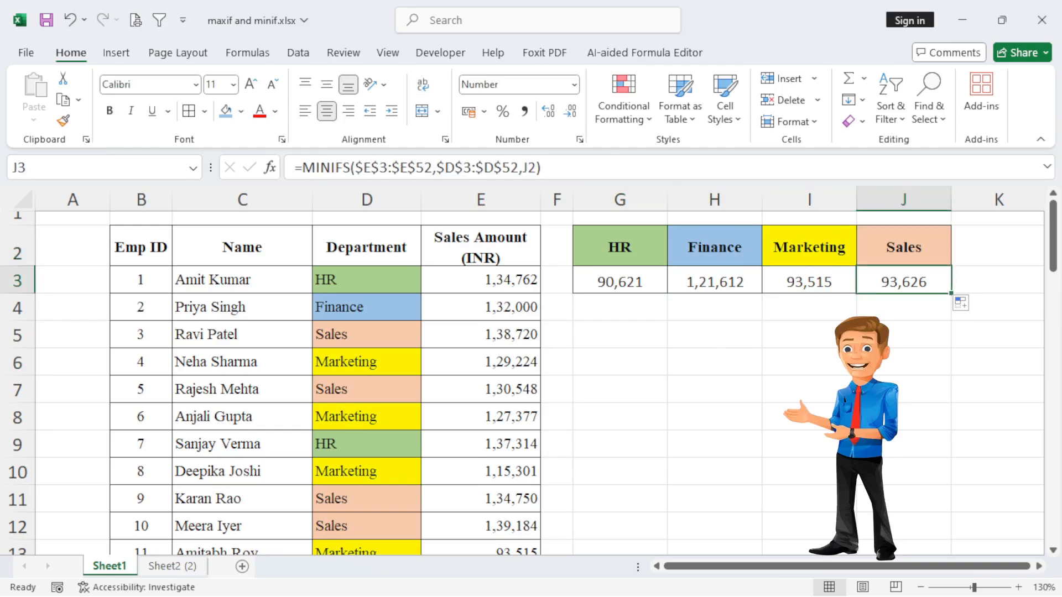
{"action": "left_click", "coordinate": [715, 248]}
{"action": "left_click", "coordinate": [715, 282]}
{"action": "left_click_drag", "start_coordinate": [620, 282], "coordinate": [904, 281]}
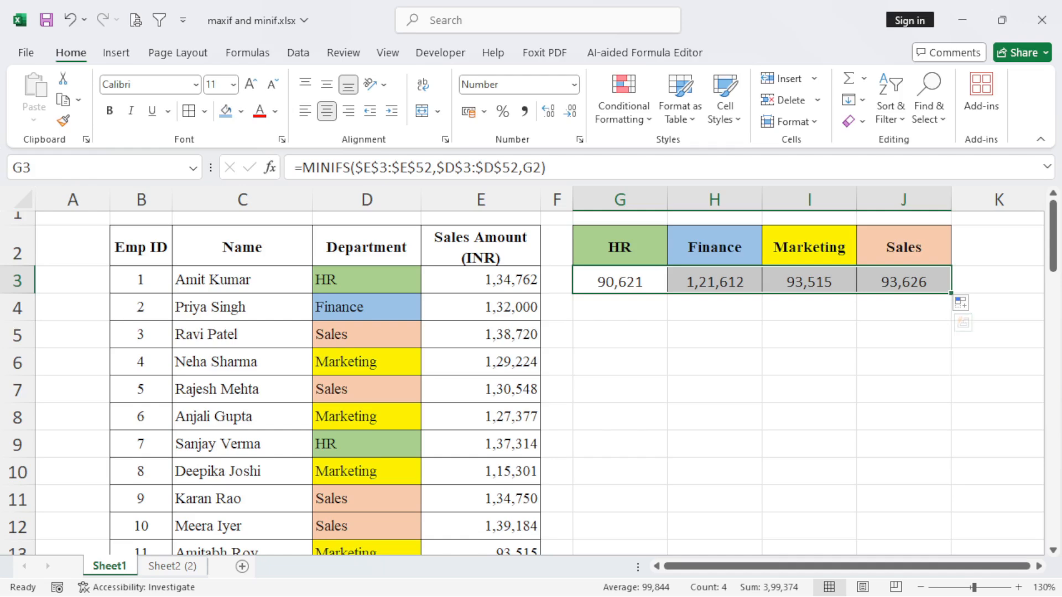
{"action": "left_click", "coordinate": [715, 335]}
{"action": "left_click_drag", "start_coordinate": [621, 281], "coordinate": [904, 281]}
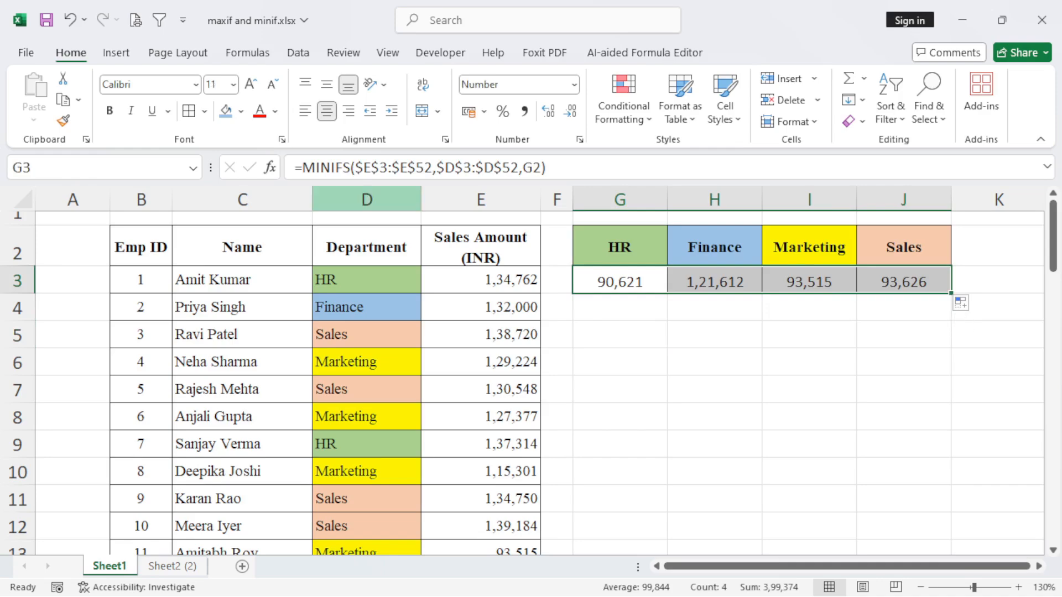
{"action": "left_click", "coordinate": [715, 335]}
Step: Change the function in the G3 formula from MINIFS to MAXIFS, keeping the same ranges and criterion
{"action": "left_click", "coordinate": [620, 281]}
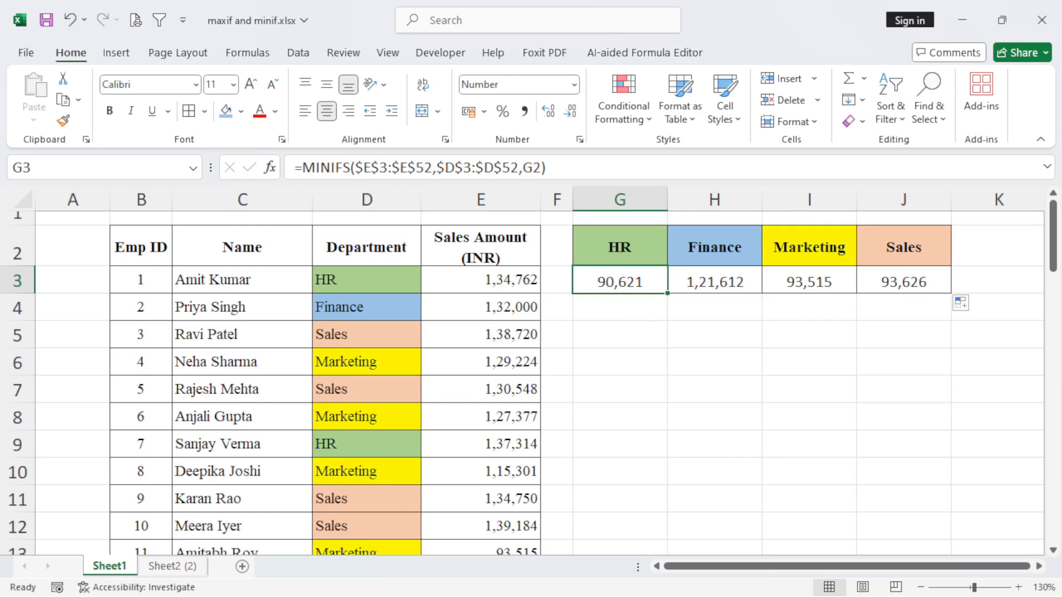
{"action": "double_click", "coordinate": [593, 282]}
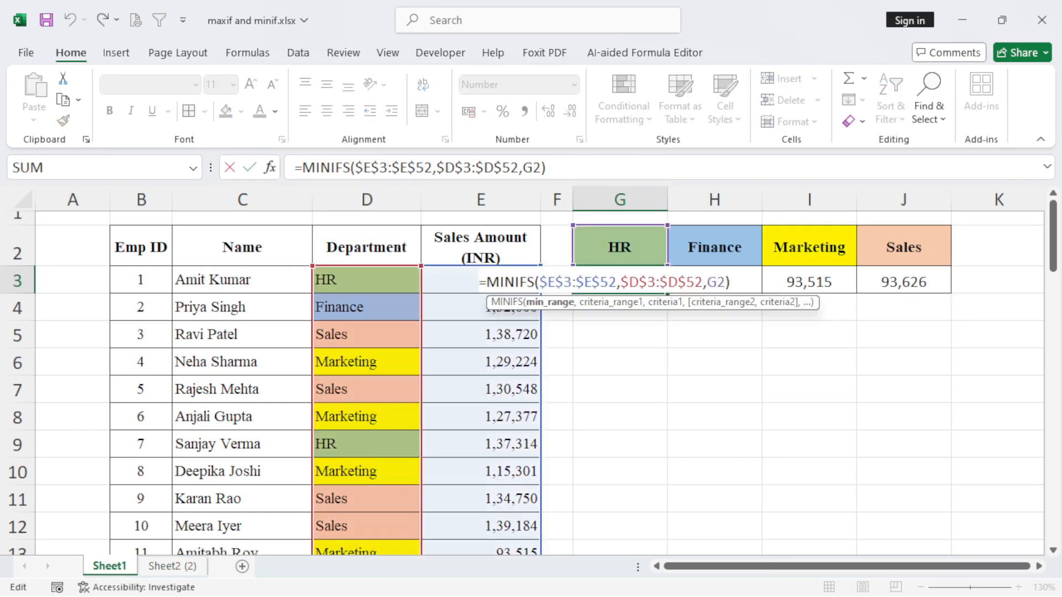
{"action": "left_click", "coordinate": [515, 282]}
{"action": "key", "text": "BackSpace"}
{"action": "key", "text": "BackSpace"}
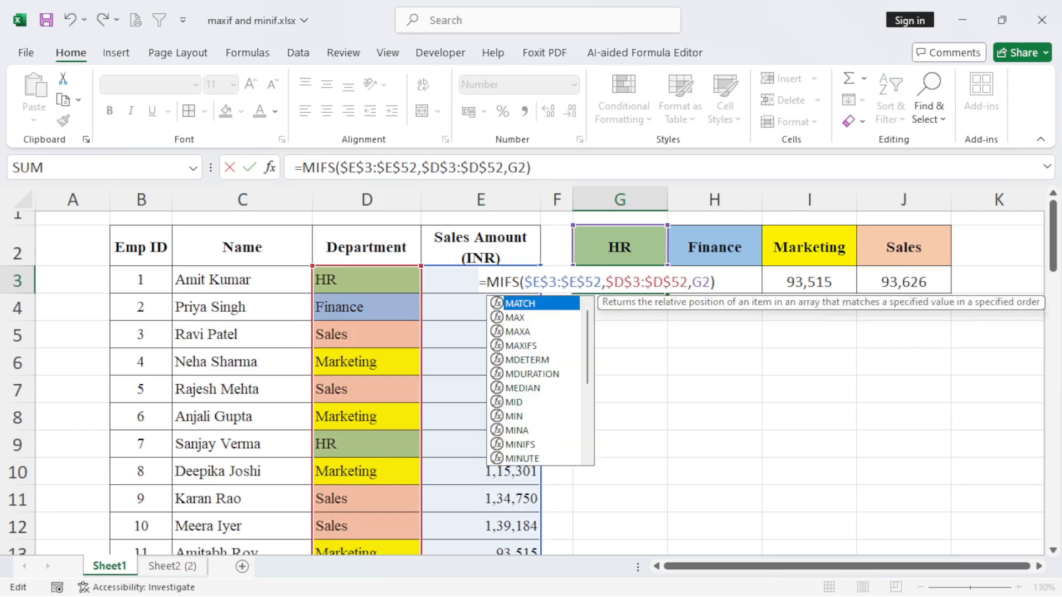
{"action": "type", "text": "AX"}
{"action": "key", "text": "Return"}
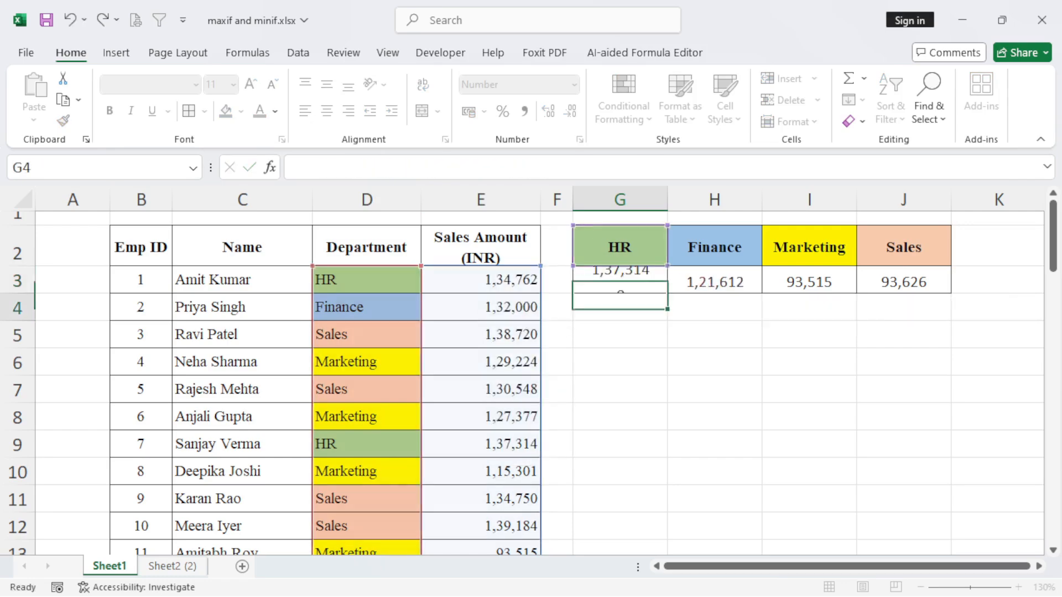
Step: Fill the MAXIFS formula from G3 across to J3, replacing the other departments' MINIFS formulas
{"action": "left_click", "coordinate": [620, 281]}
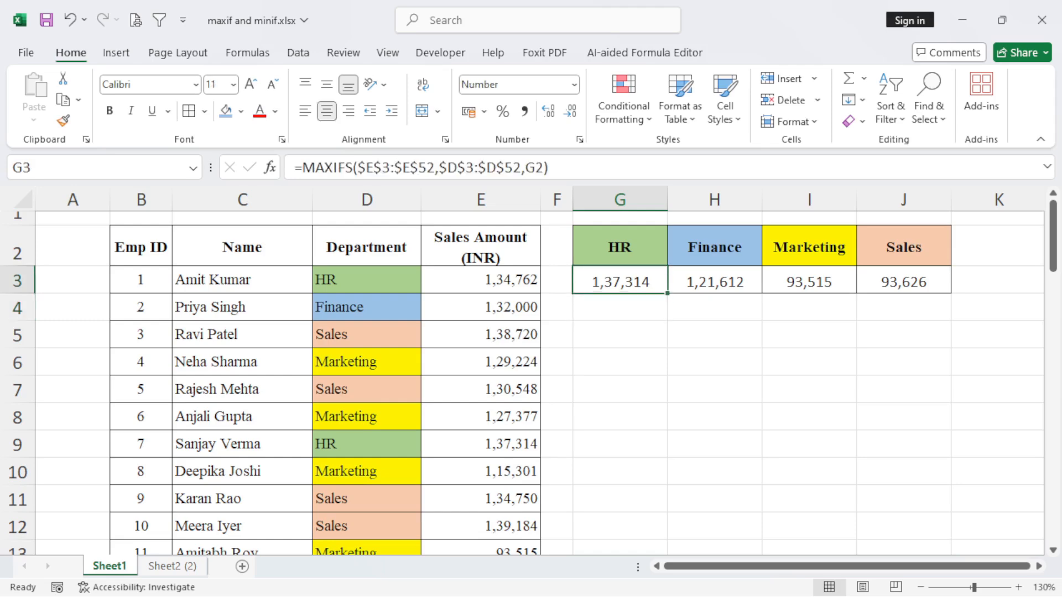
{"action": "left_click_drag", "start_coordinate": [668, 294], "coordinate": [943, 288]}
{"action": "left_click", "coordinate": [621, 281]}
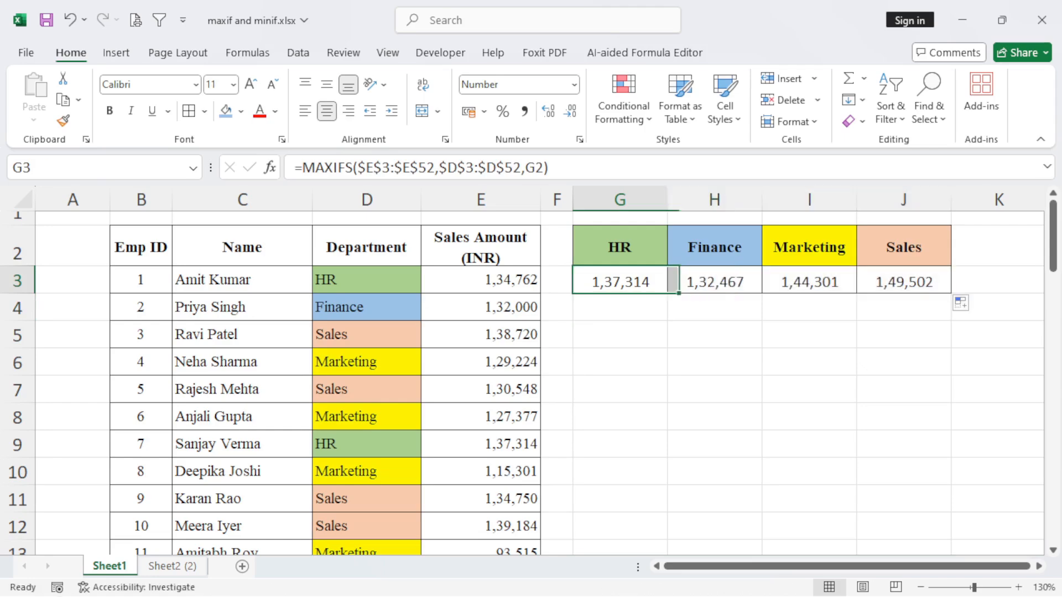
Step: Review the maximum sales amount under each department header in G3:J3
{"action": "left_click", "coordinate": [620, 247]}
{"action": "left_click", "coordinate": [714, 247]}
{"action": "left_click", "coordinate": [714, 281]}
{"action": "key", "text": "Up"}
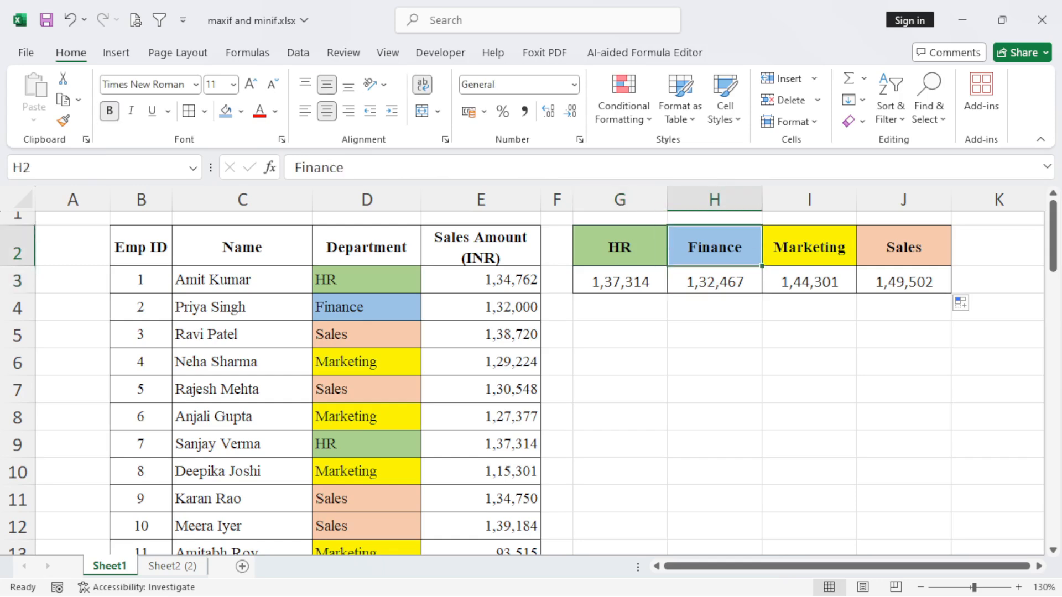
{"action": "key", "text": "Right"}
{"action": "key", "text": "Down"}
{"action": "key", "text": "Up"}
{"action": "key", "text": "Right"}
{"action": "key", "text": "Down"}
{"action": "left_click_drag", "start_coordinate": [620, 281], "coordinate": [904, 281]}
{"action": "left_click", "coordinate": [715, 389]}
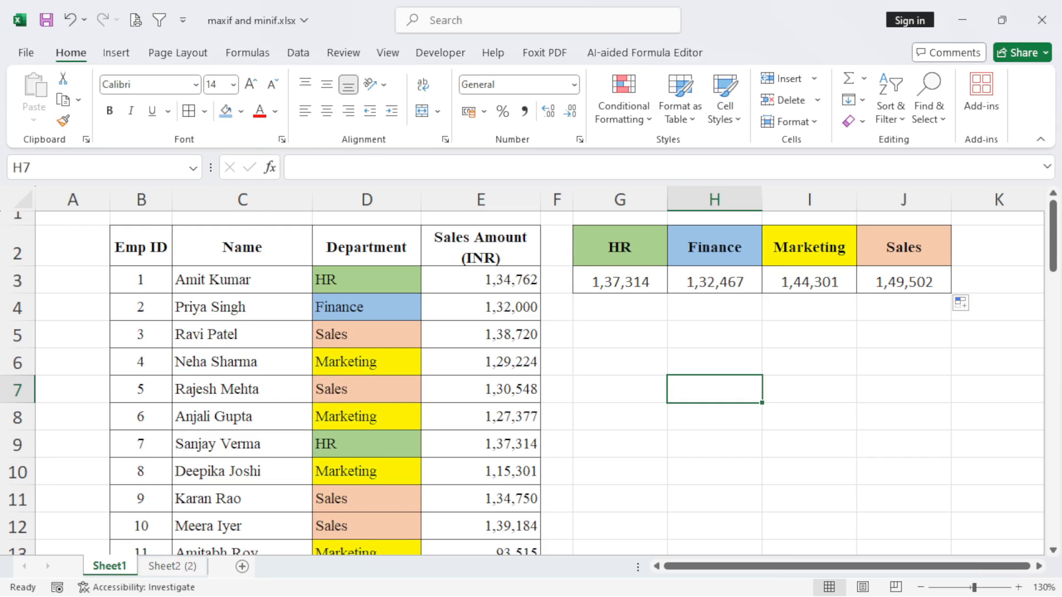
{"action": "left_click", "coordinate": [620, 335]}
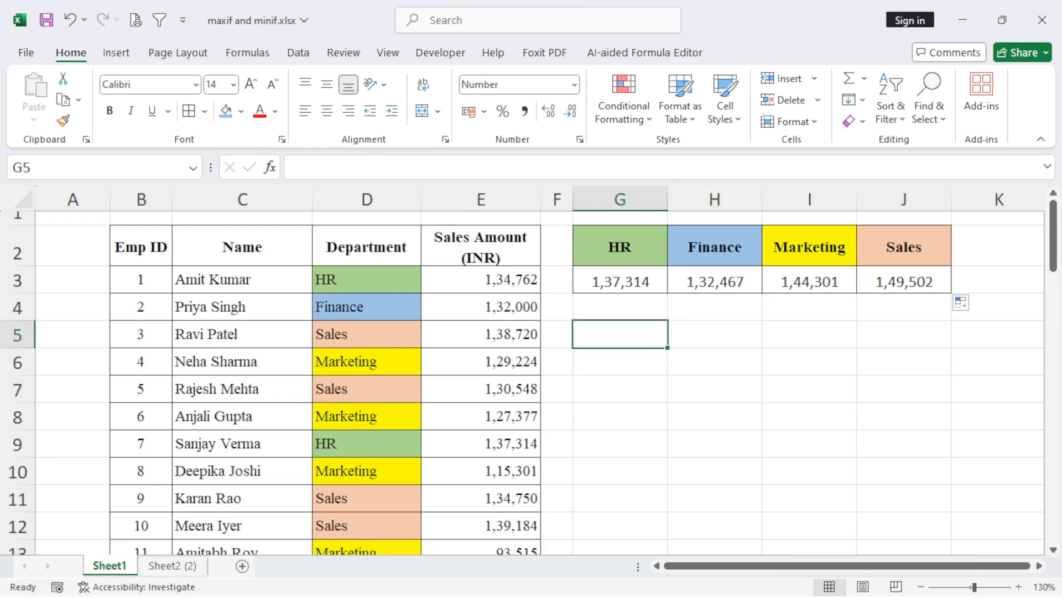